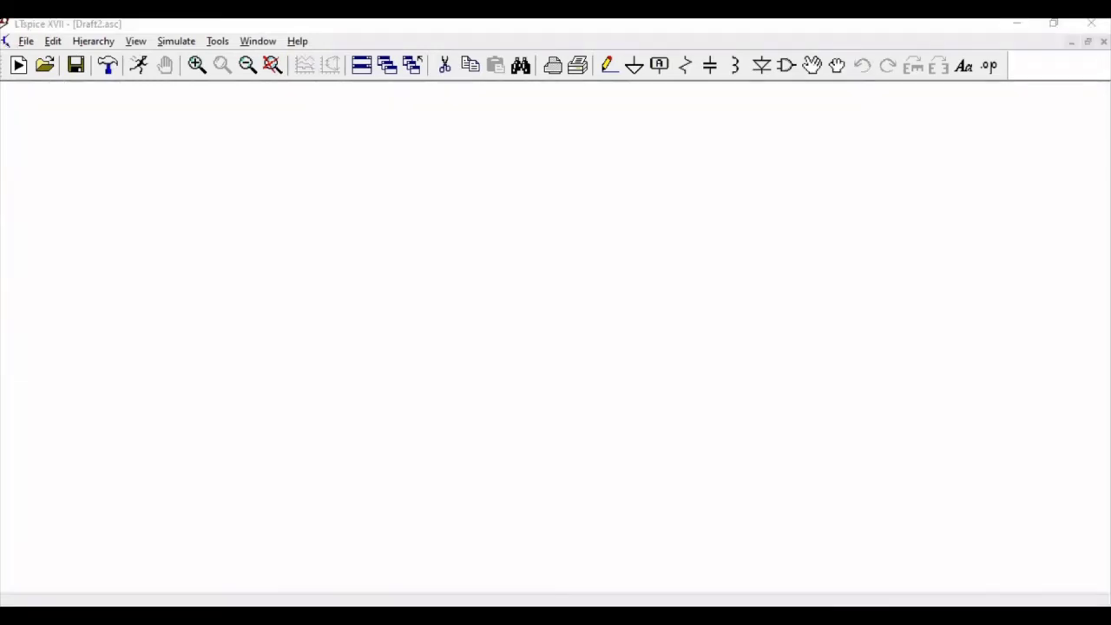
Step: Place voltage source V1 from the component library
left_click(786, 66)
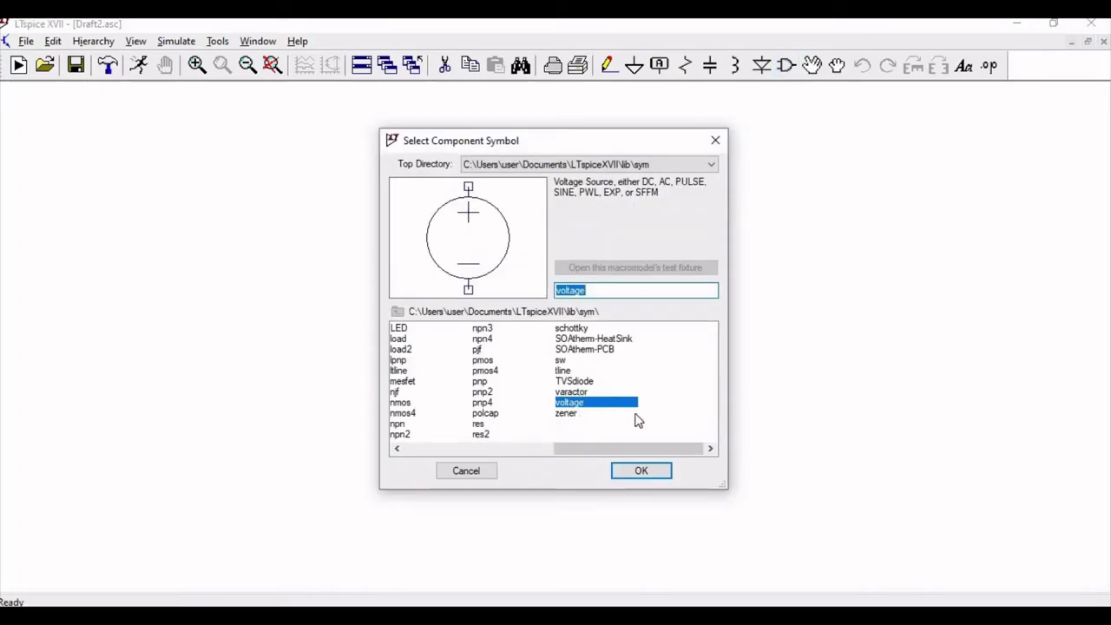
left_click(640, 469)
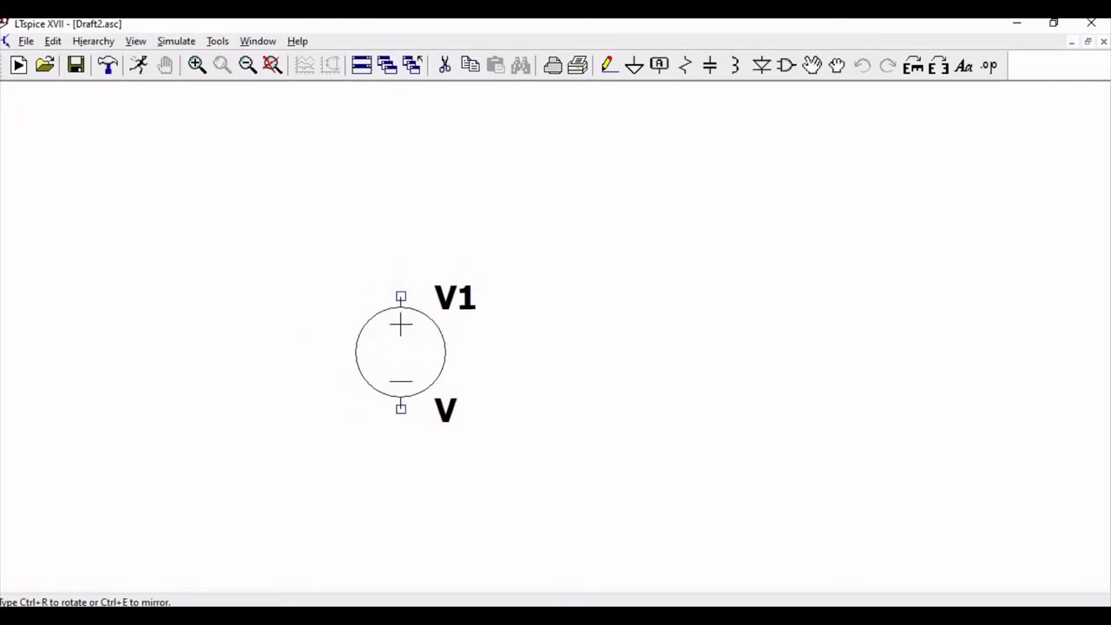
left_click(400, 352)
key("Escape")
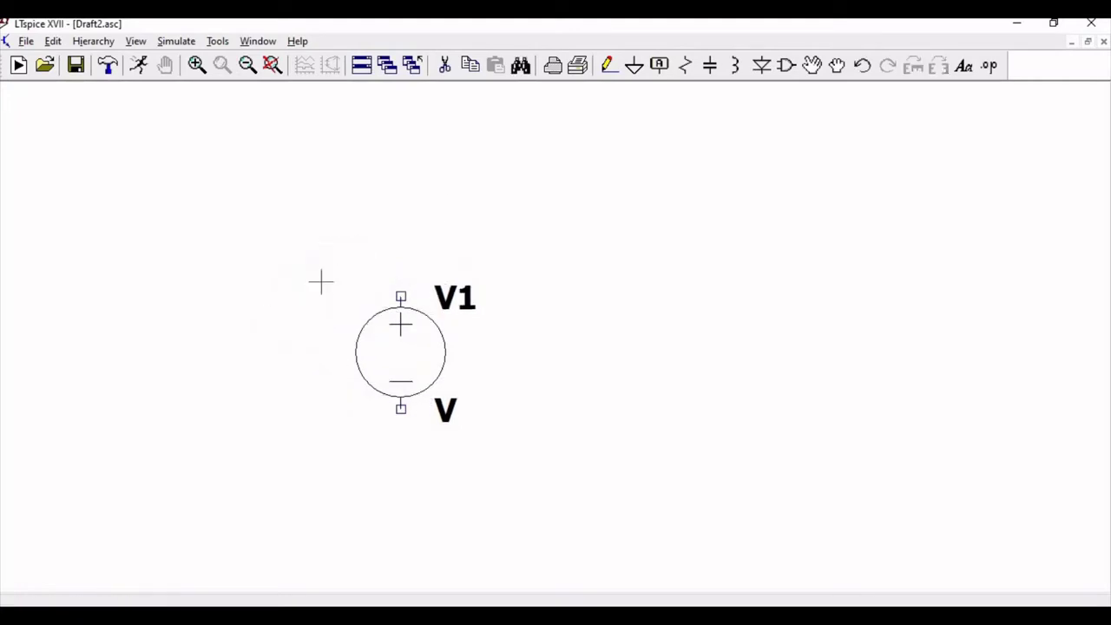
Step: Place a horizontal resistor R1, and capacitor C1 below its right end
left_click(683, 66)
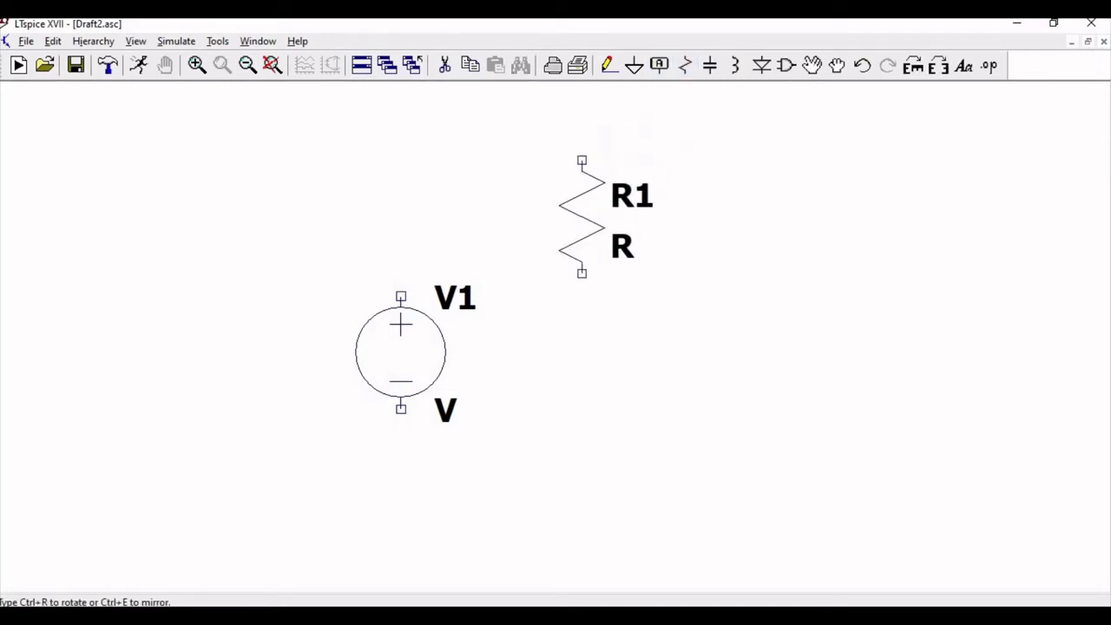
key("ctrl+r")
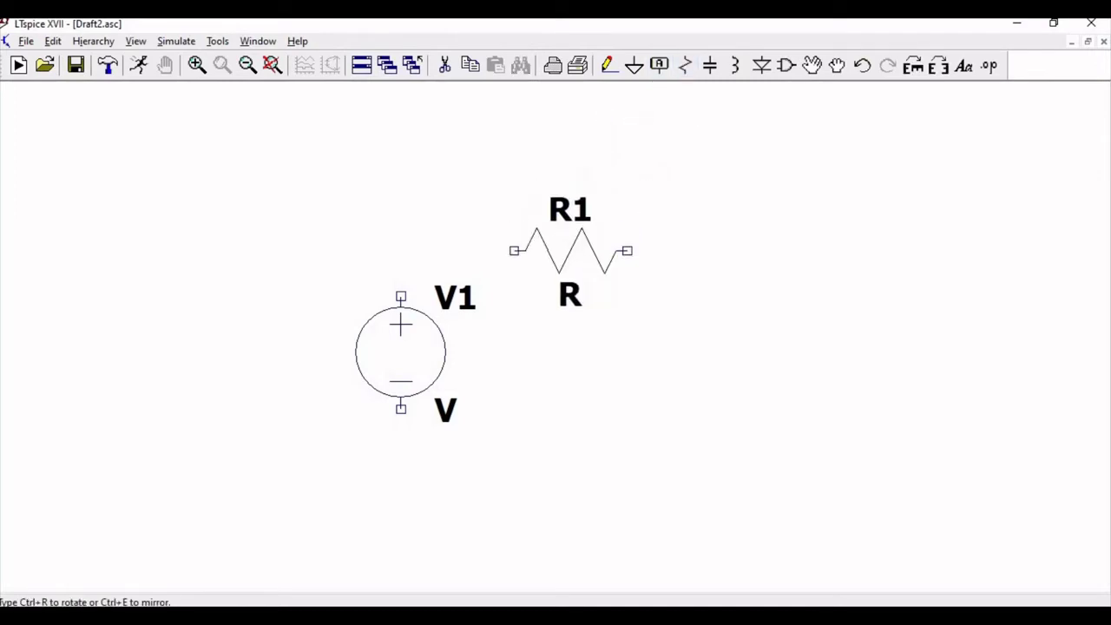
left_click(594, 251)
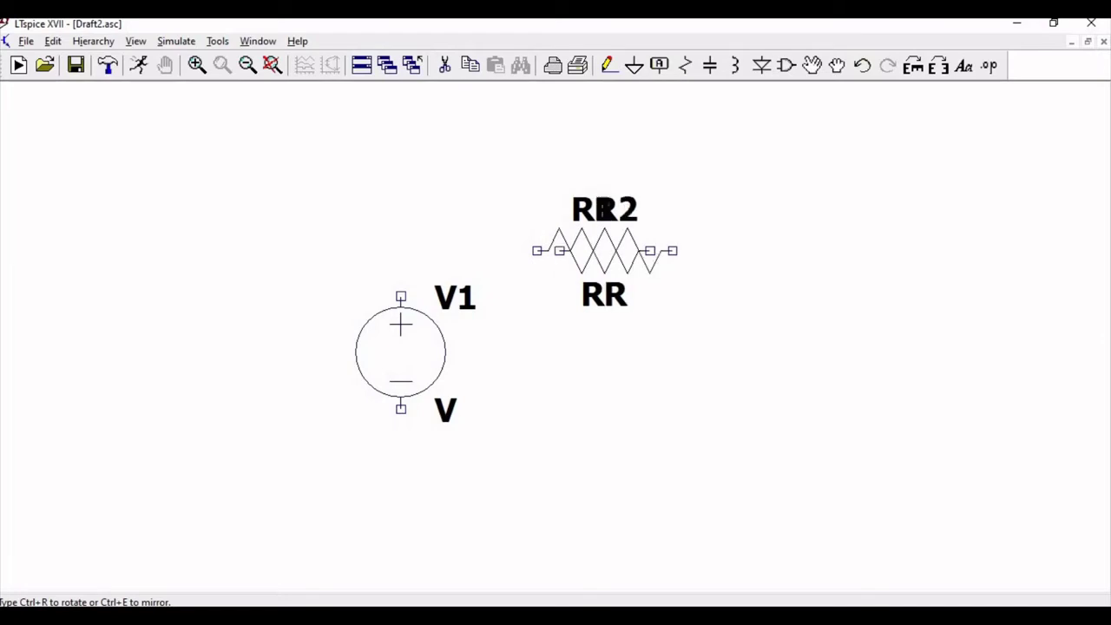
key("Escape")
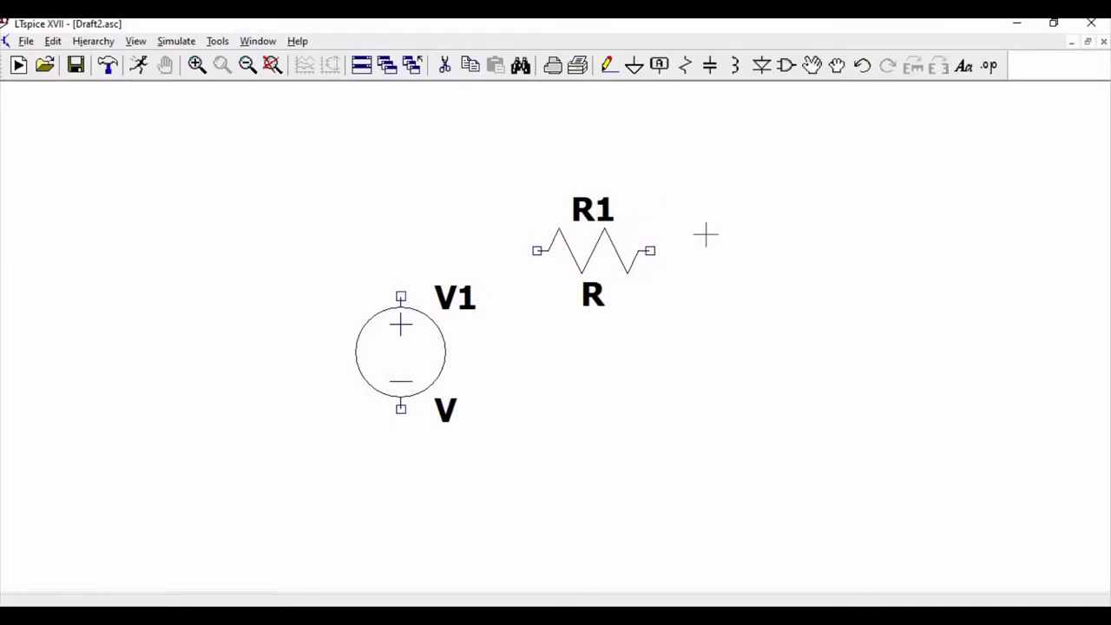
left_click(710, 66)
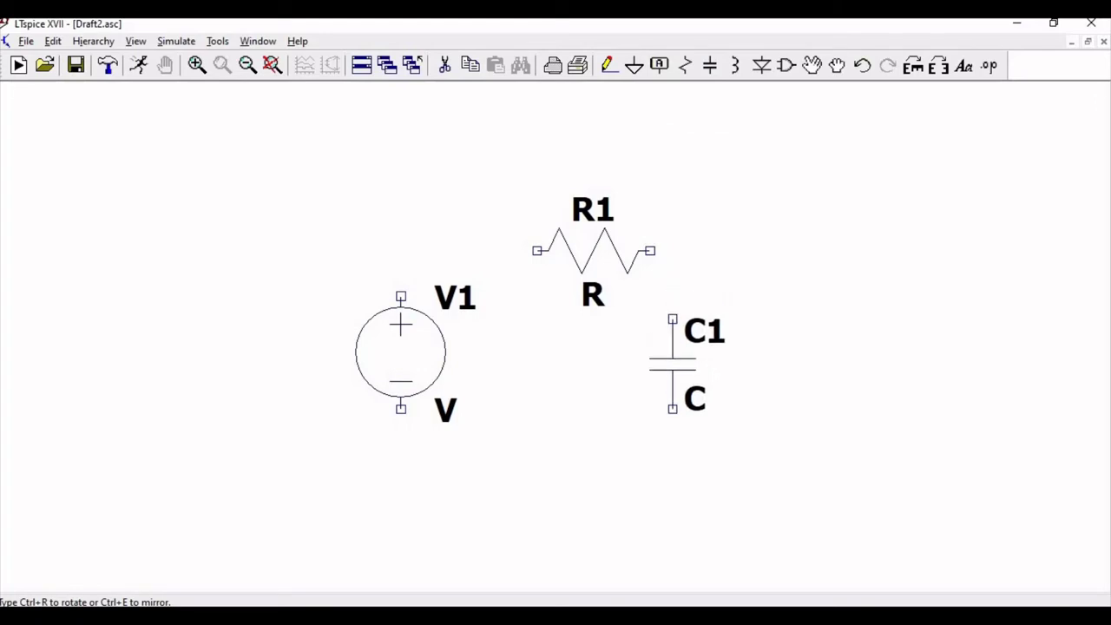
left_click(673, 341)
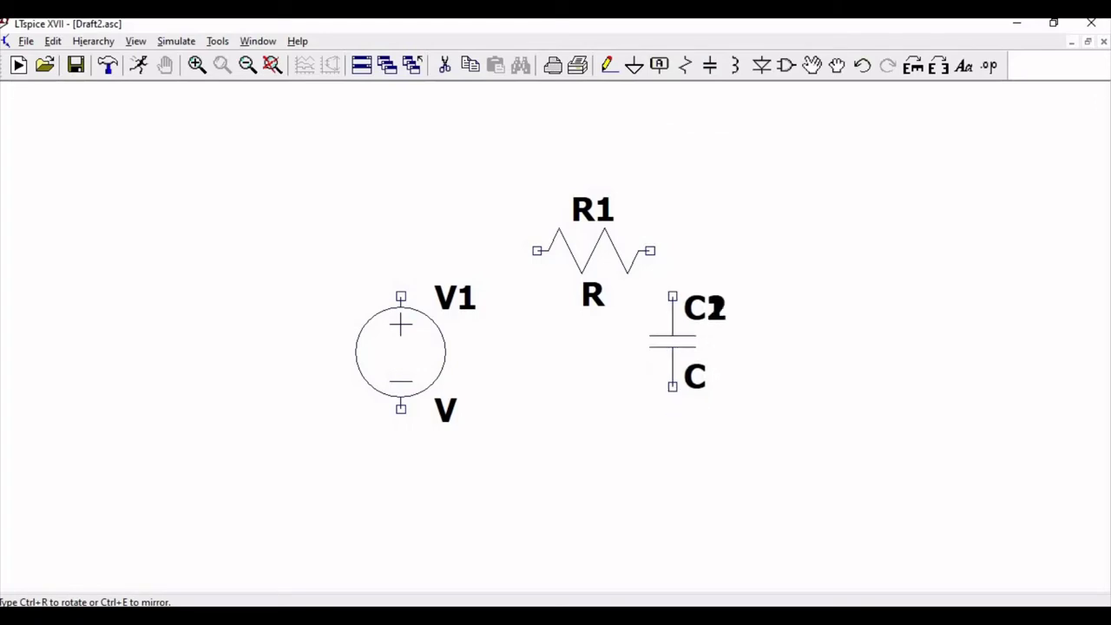
key("Escape")
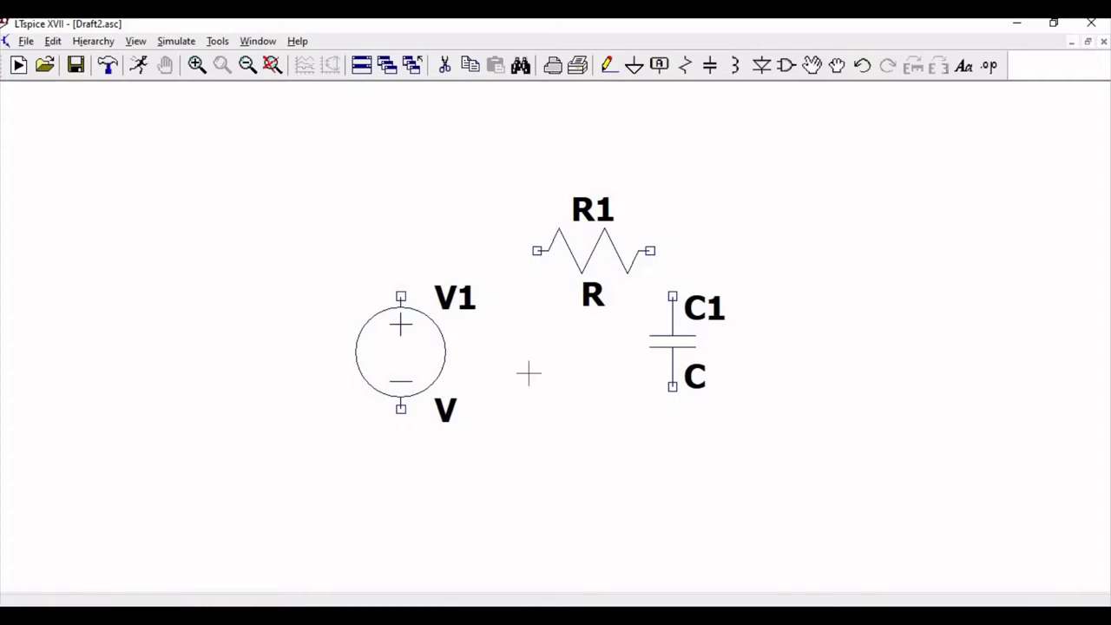
Step: Add ground symbols below V1 and below C1
left_click(634, 67)
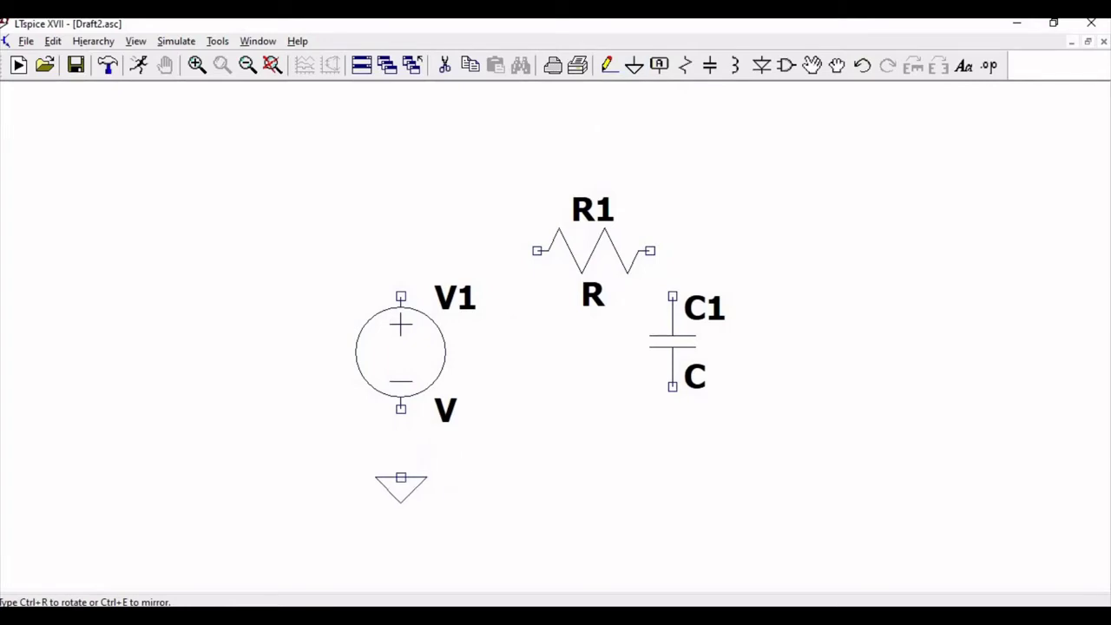
left_click(400, 478)
left_click(672, 477)
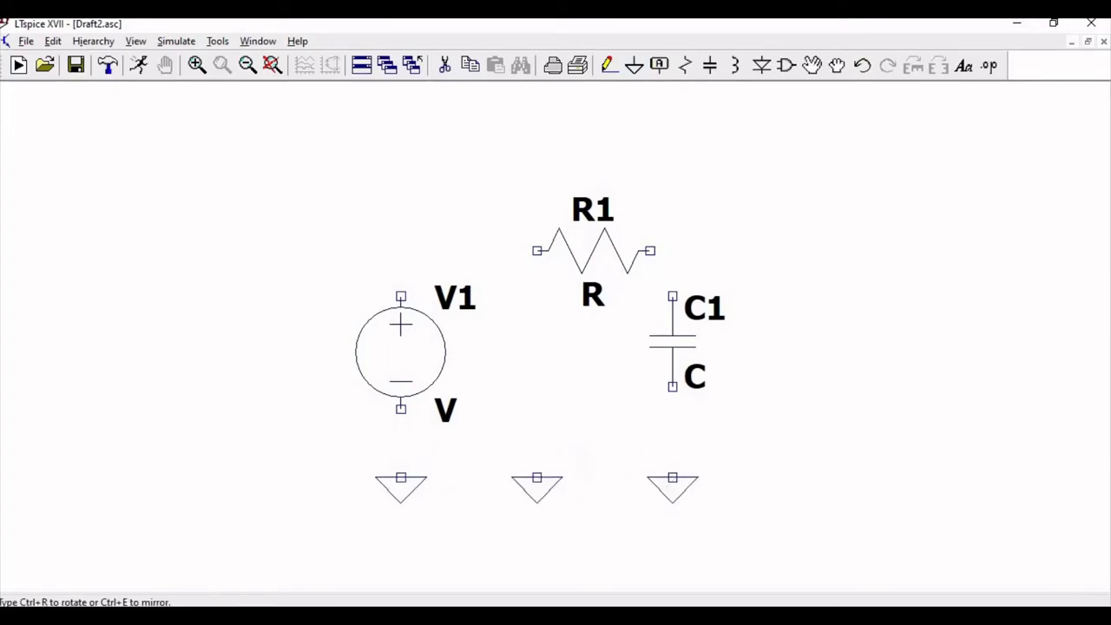
key("Escape")
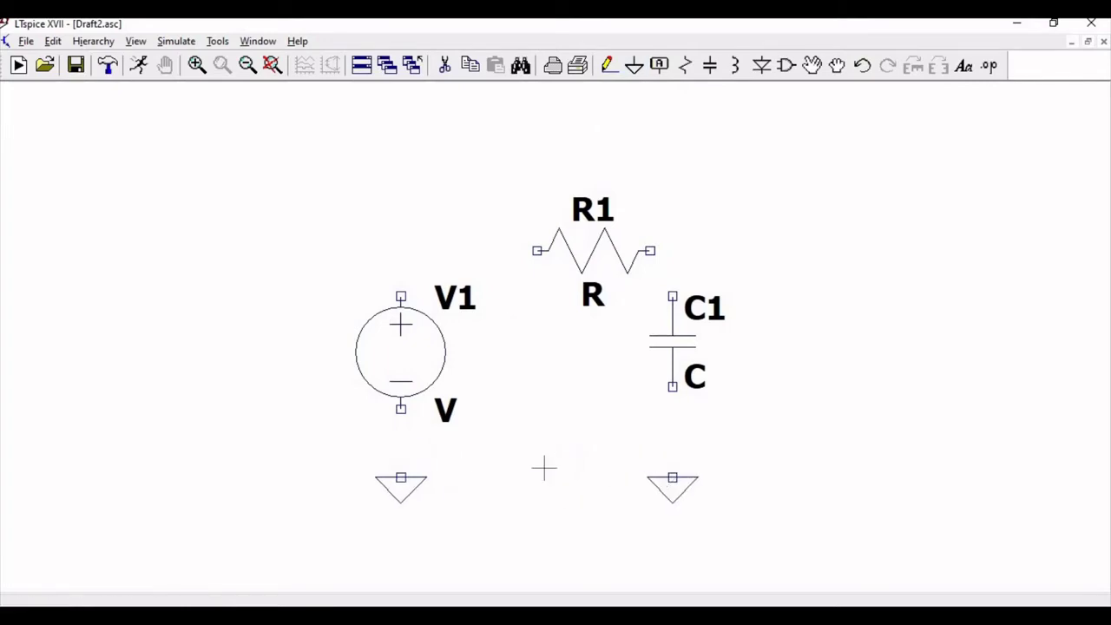
Step: Wire V1's bottom to its ground and V1's top to R1's left end
left_click(608, 69)
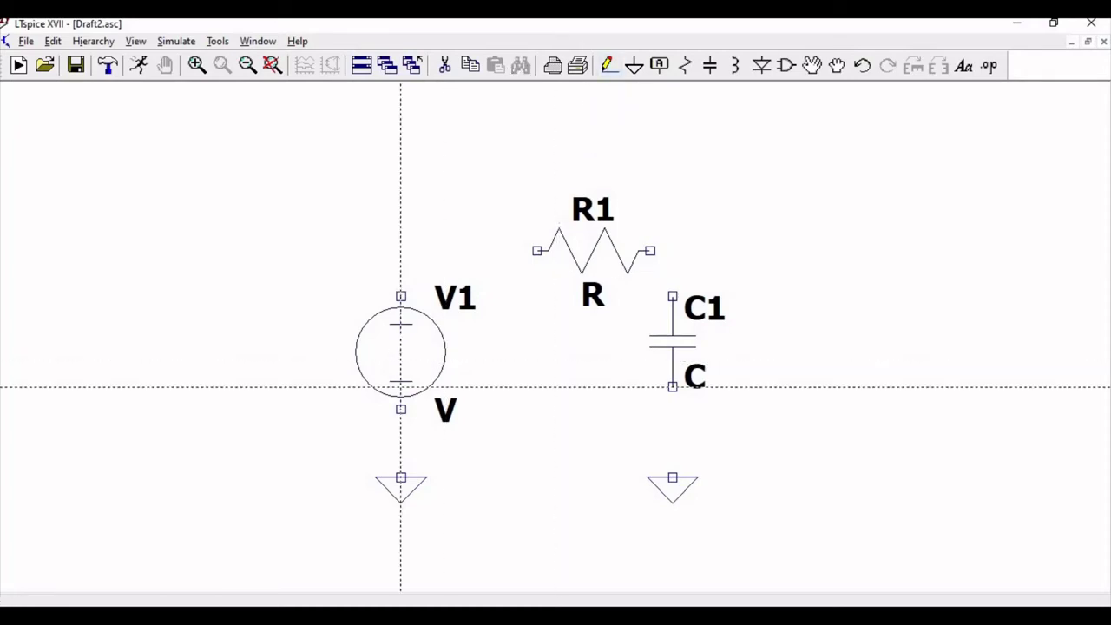
left_click(400, 409)
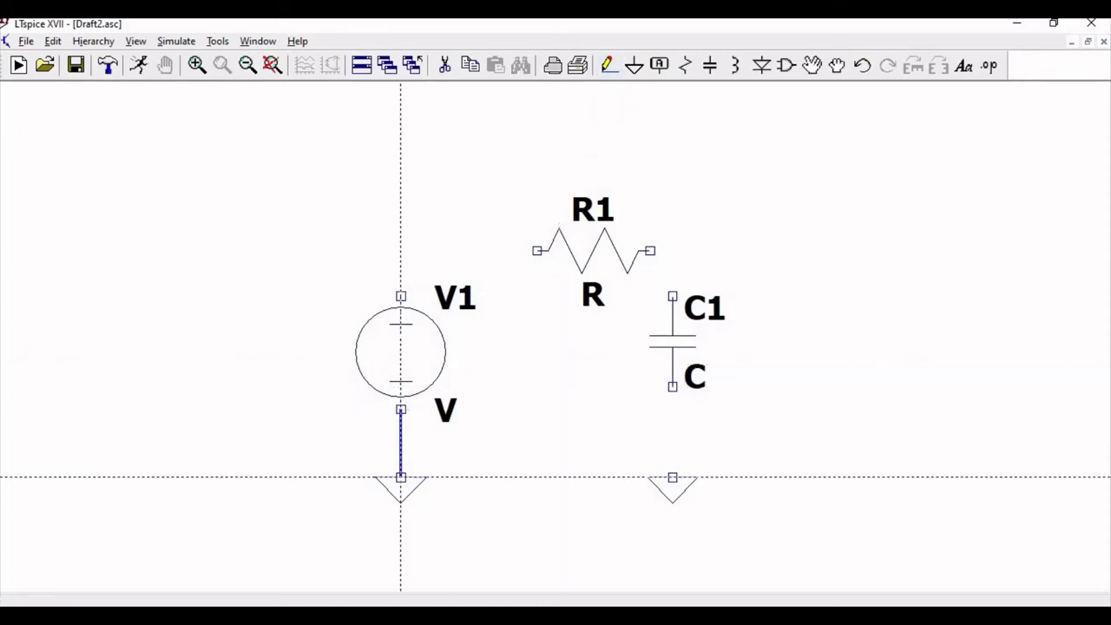
left_click(400, 476)
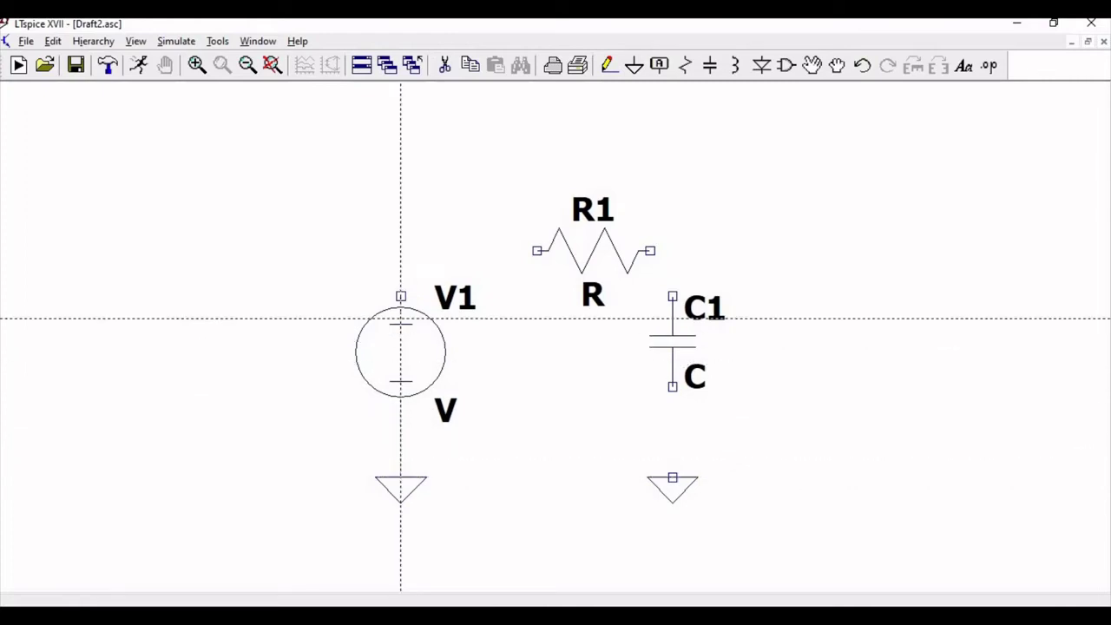
left_click(400, 295)
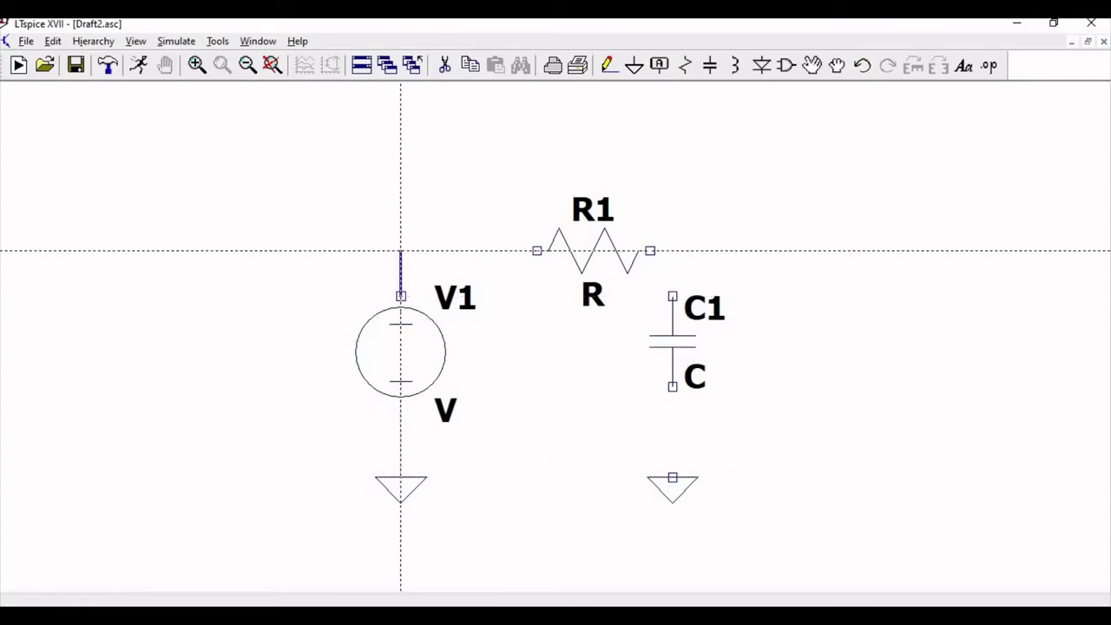
left_click(400, 251)
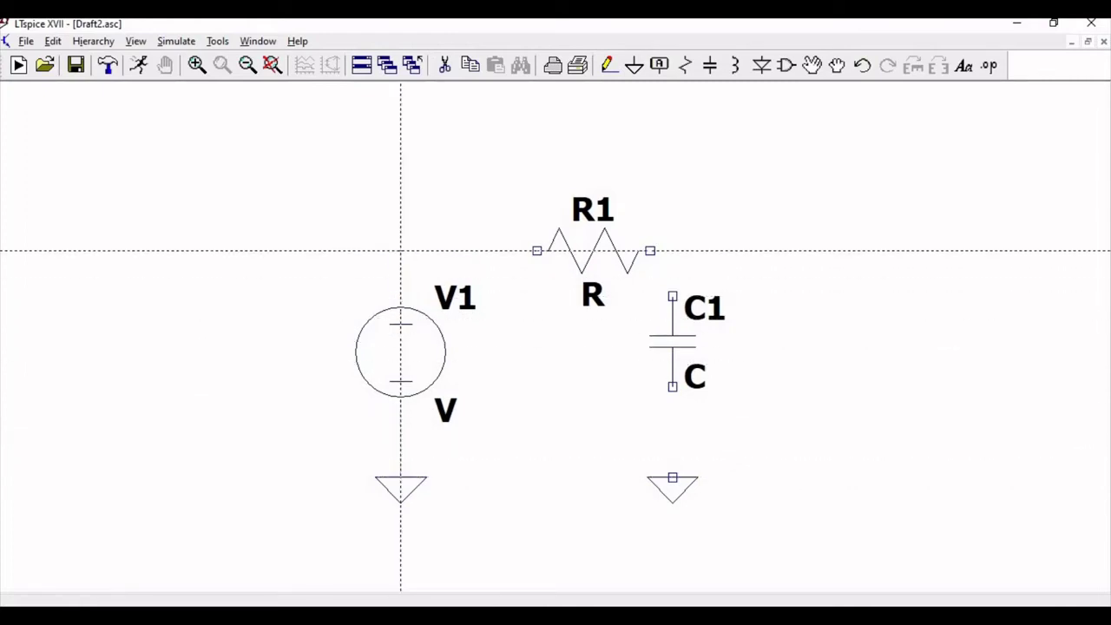
left_click(538, 251)
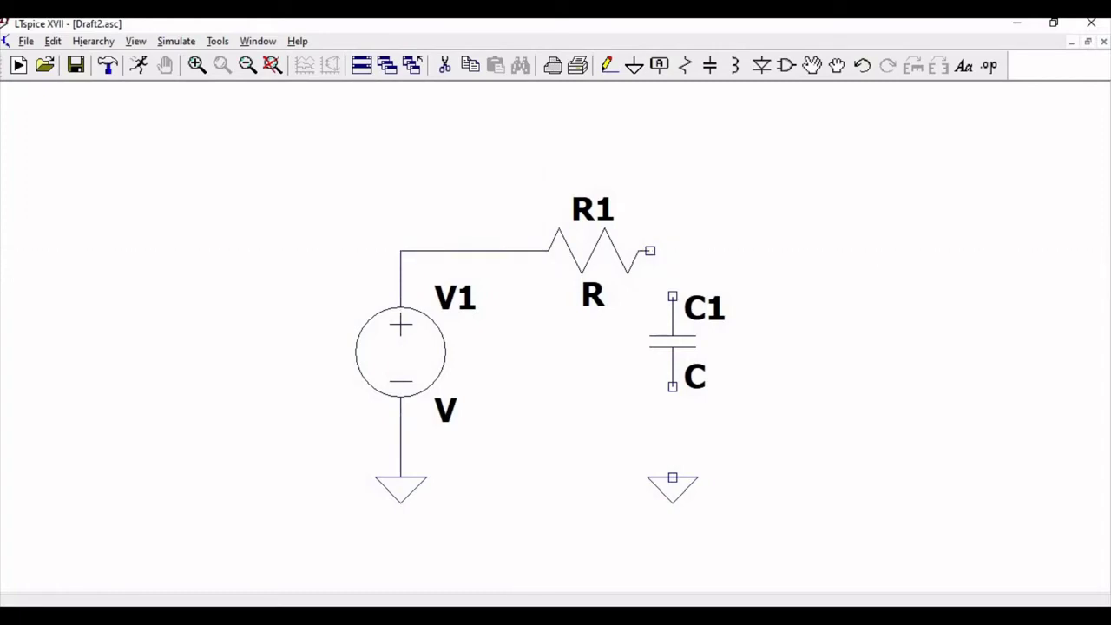
Step: Connect R1's right end to C1's top, and C1's bottom to its ground
left_click(649, 251)
left_click(673, 251)
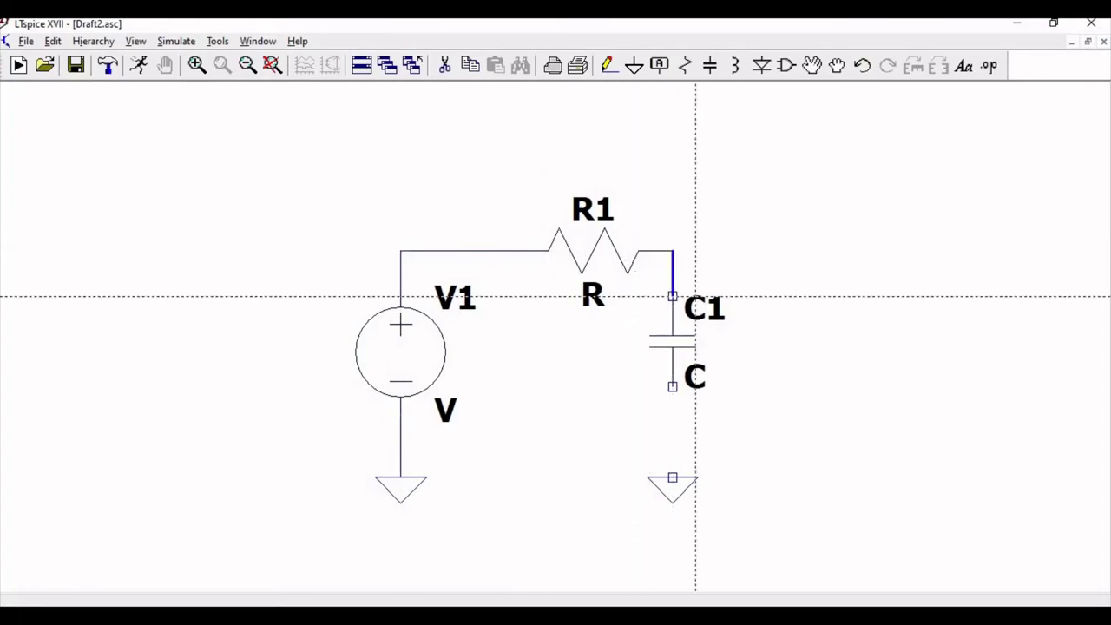
left_click(672, 296)
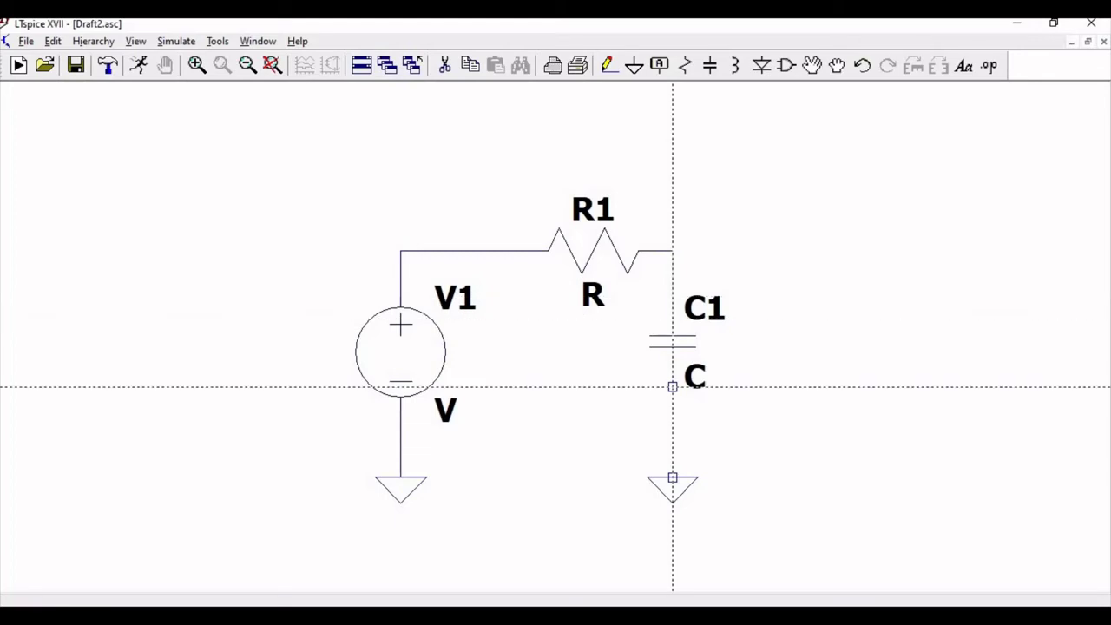
left_click(673, 386)
left_click(672, 478)
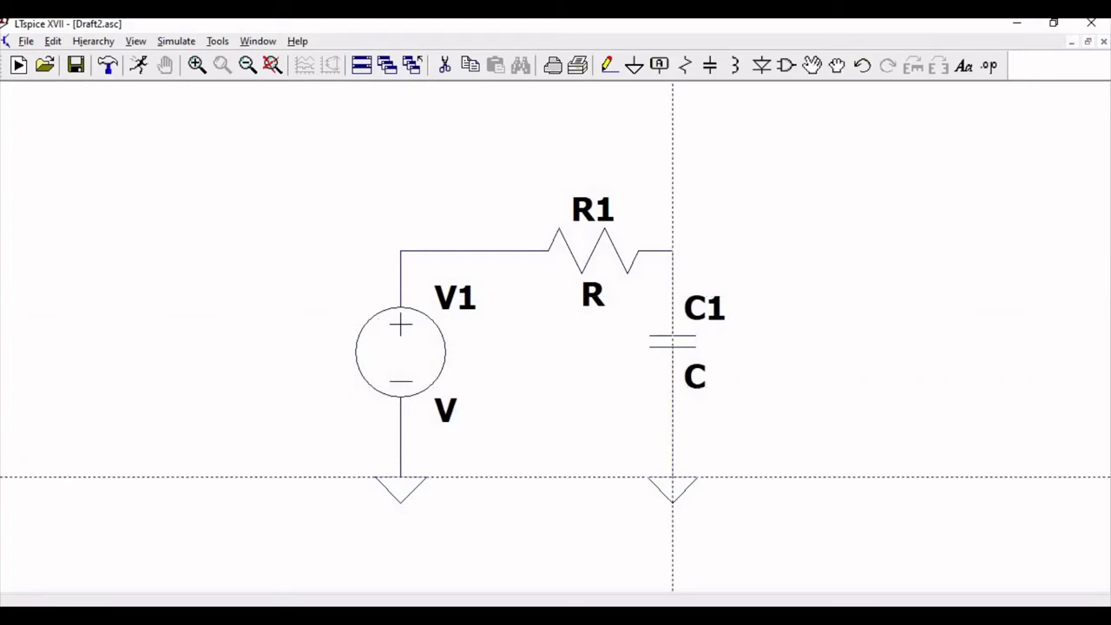
key("Escape")
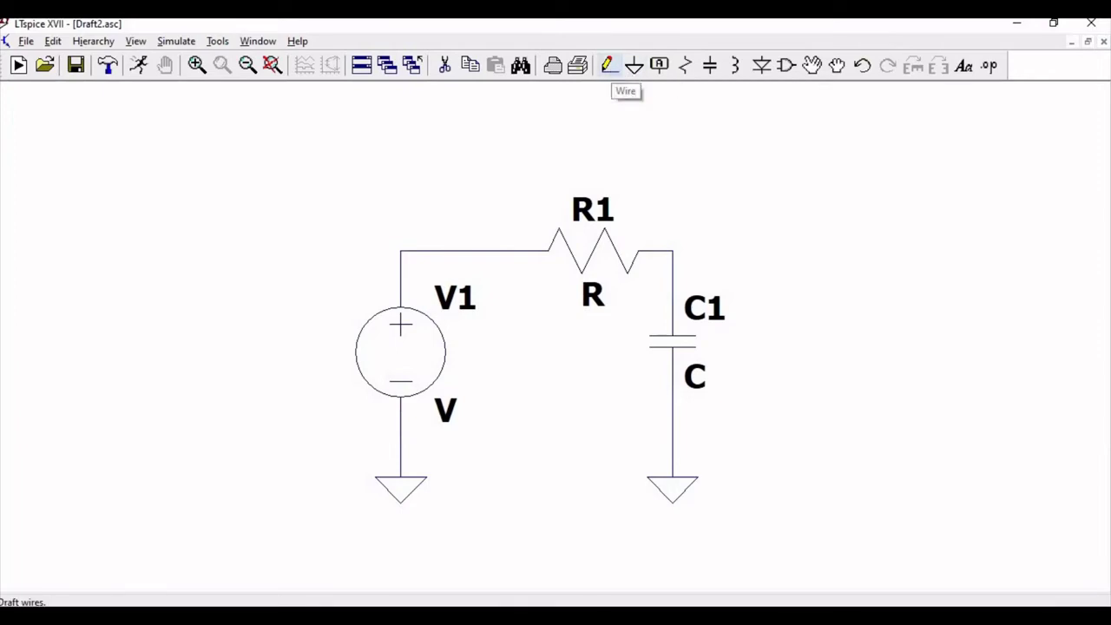
Step: Draw an output lead from the R1–C1 junction
left_click(609, 68)
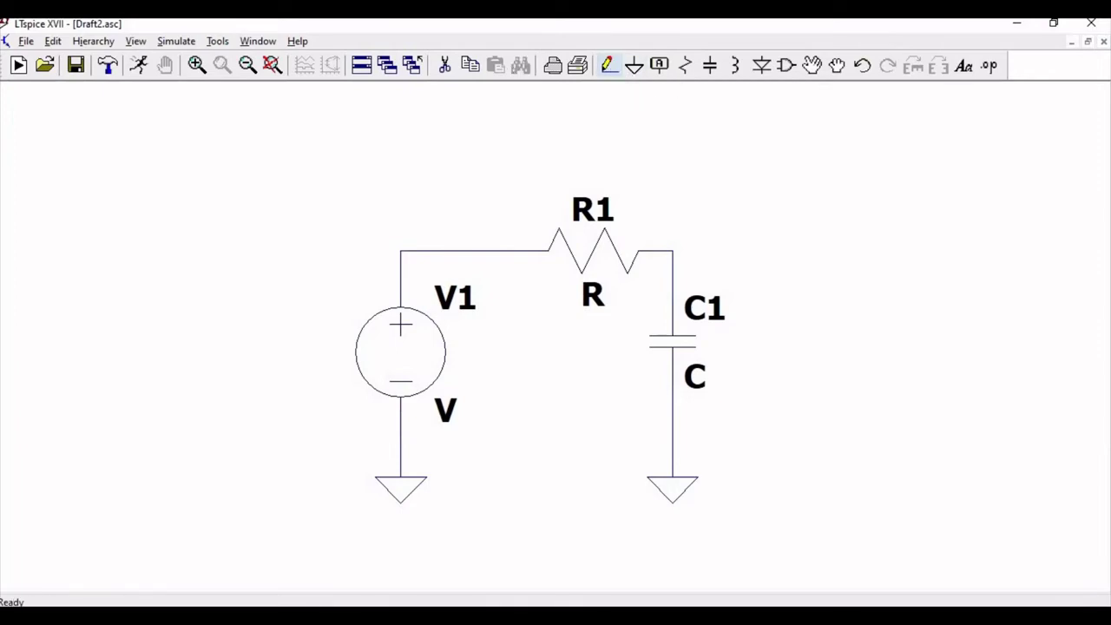
left_click(673, 250)
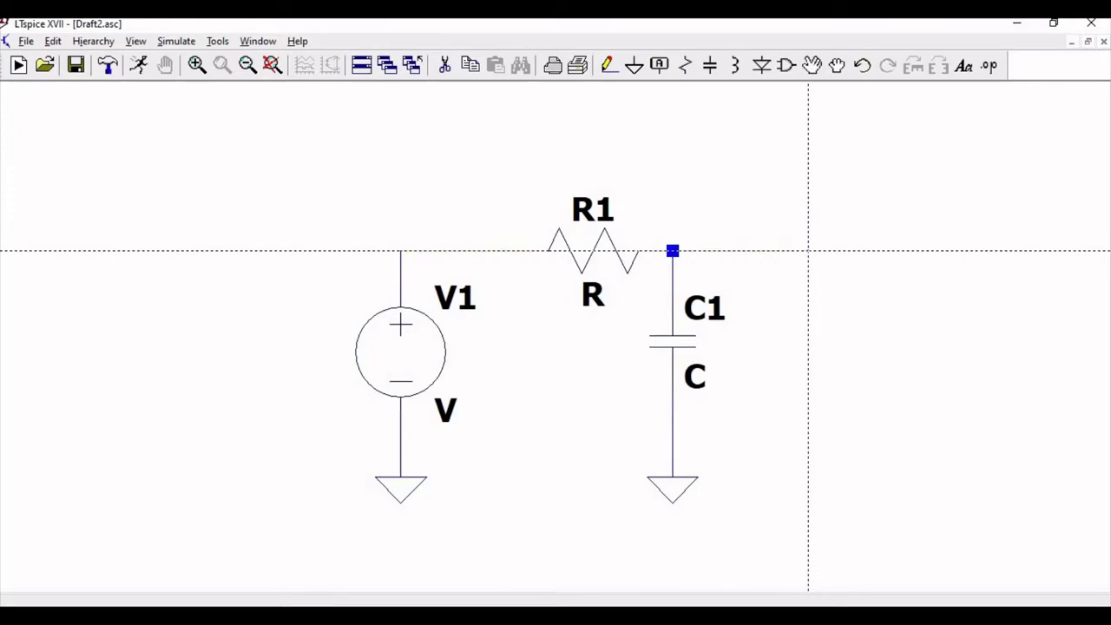
key("Escape")
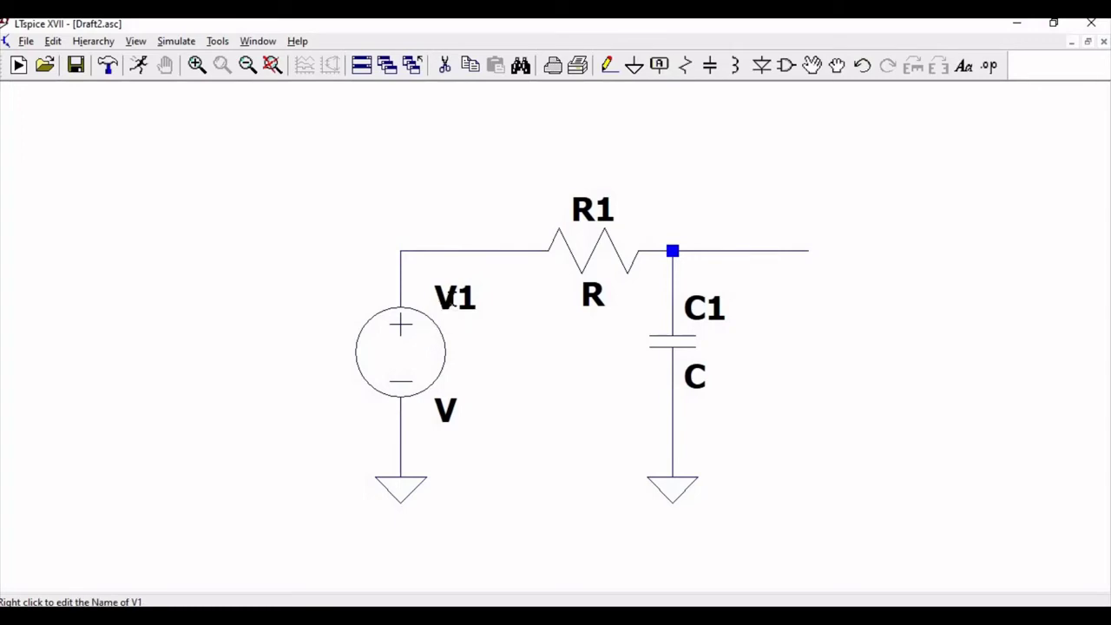
Step: Rename the source designator V1 to Vin
right_click(456, 303)
type("Vin")
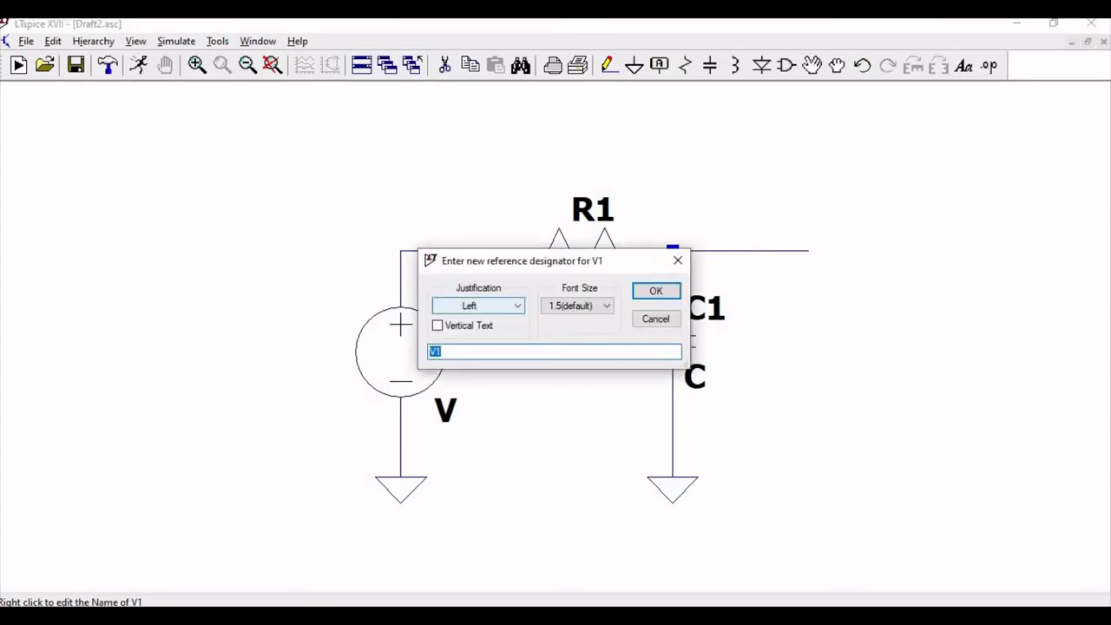
left_click(656, 292)
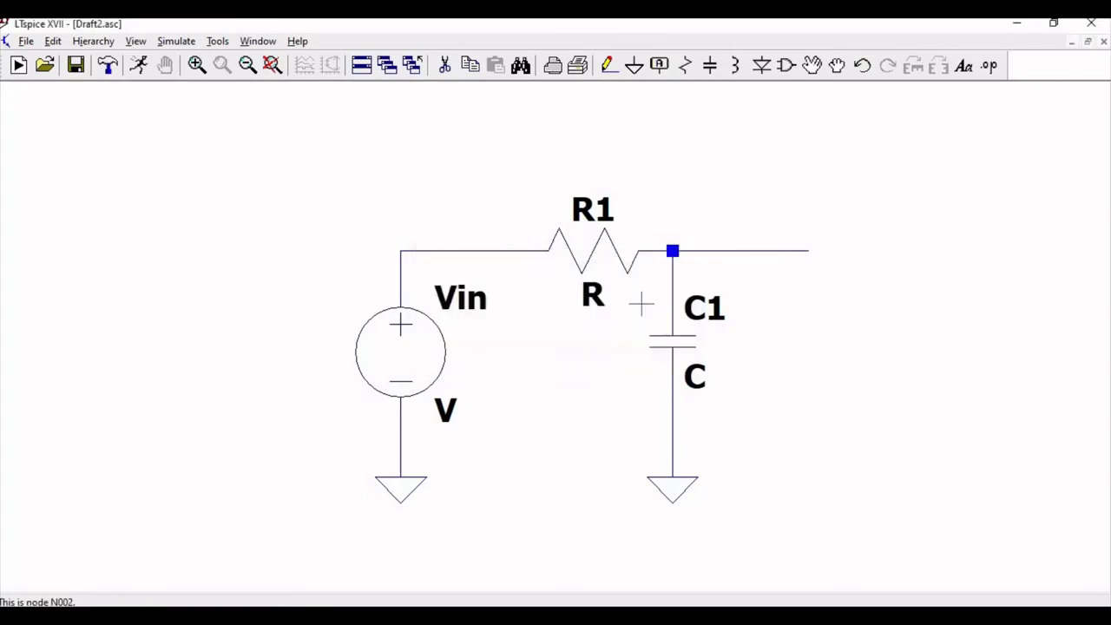
Step: Set R1's resistance to 1k and C1's capacitance to 1u
right_click(599, 241)
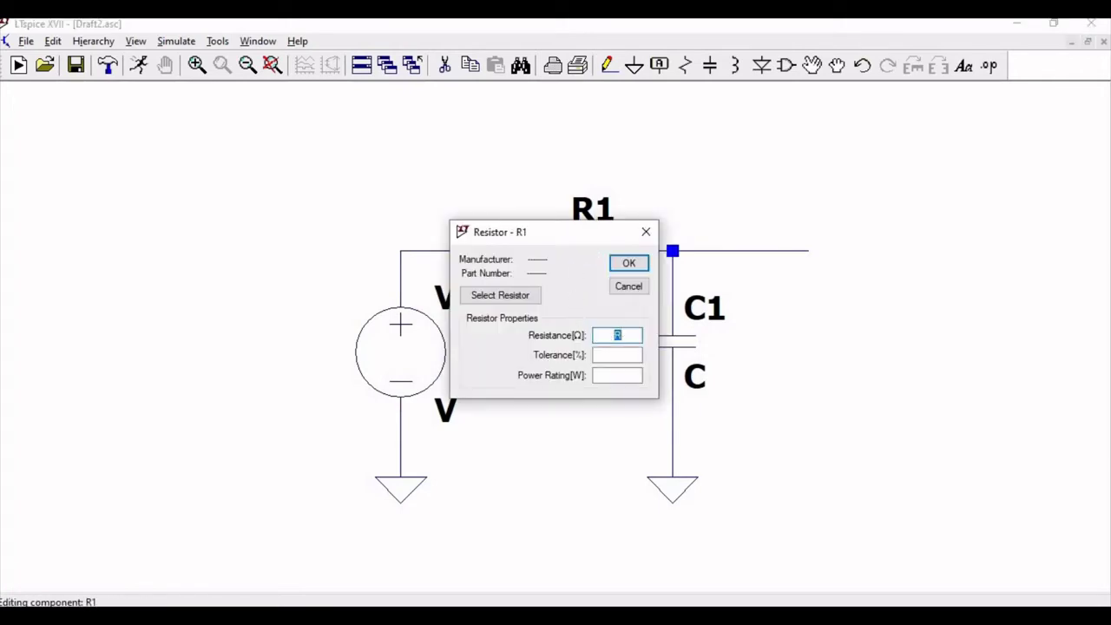
type("1k")
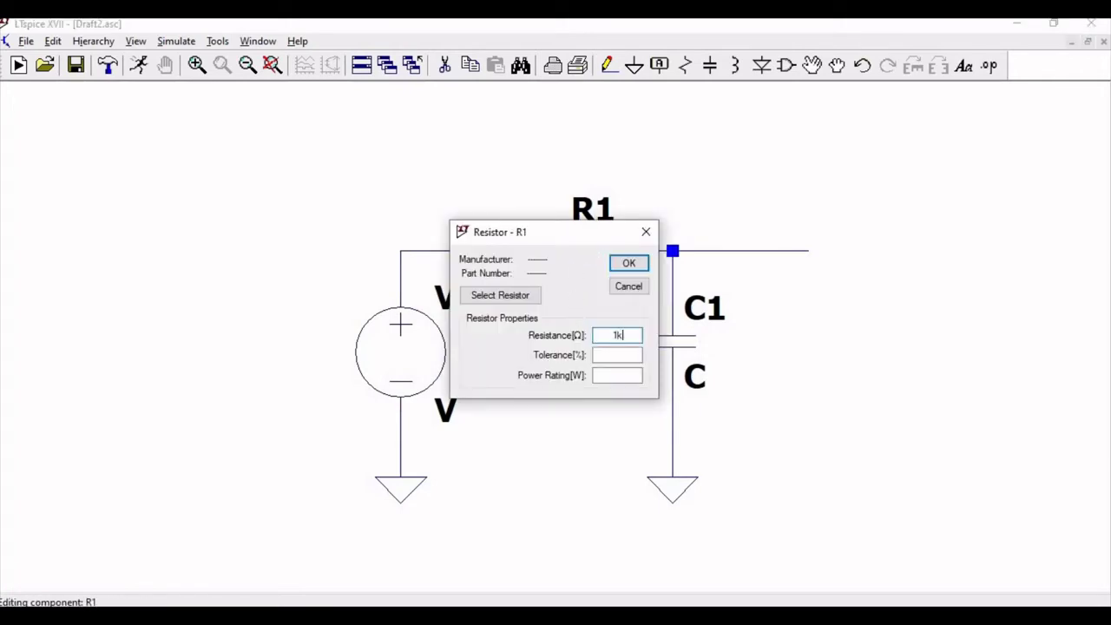
left_click(631, 263)
right_click(677, 343)
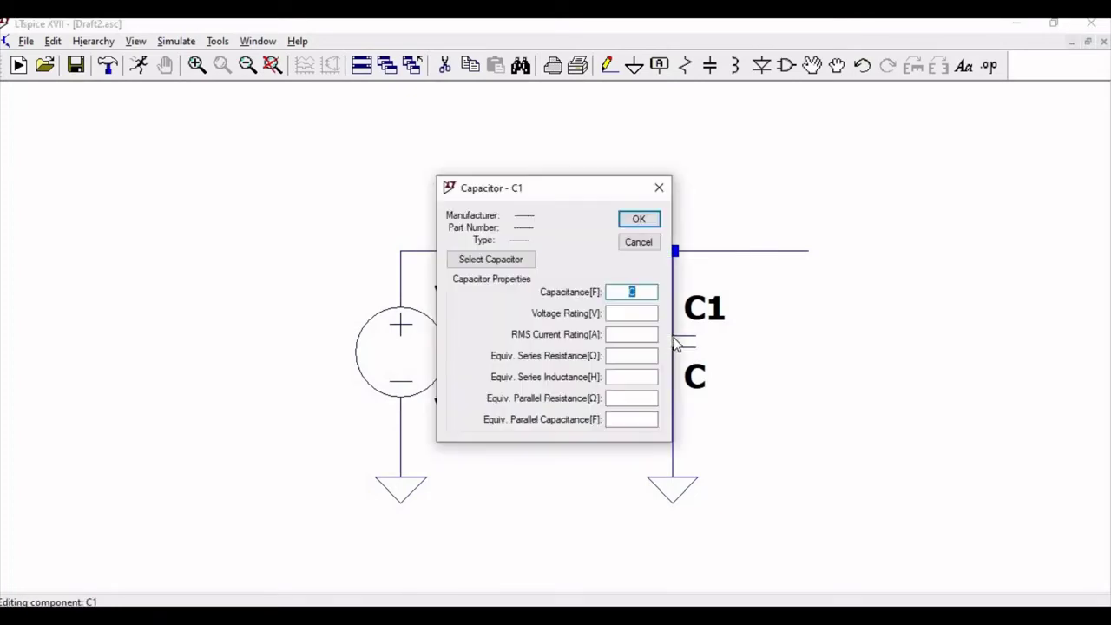
type("1u")
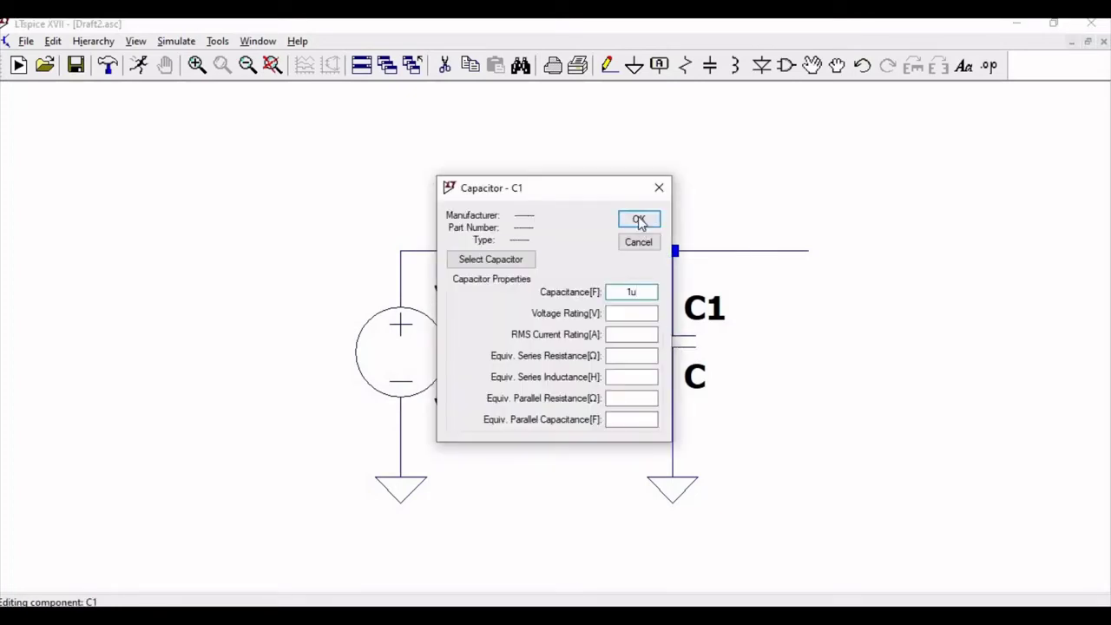
left_click(638, 221)
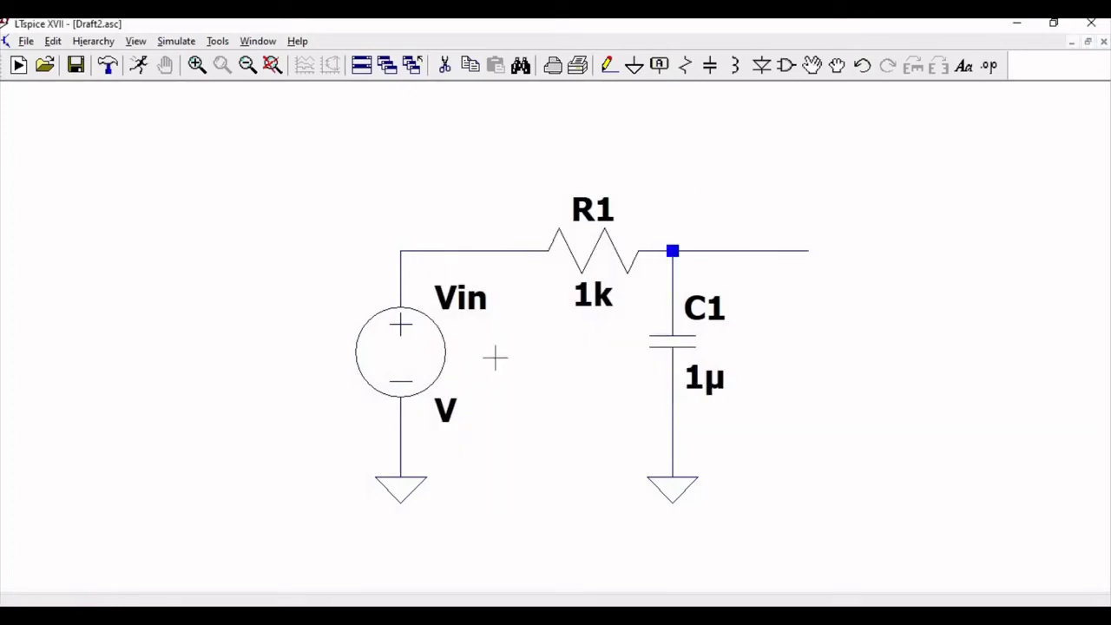
Step: Make Vin a SINE source with DC offset 0, amplitude 1 and frequency 200 Hz
right_click(420, 347)
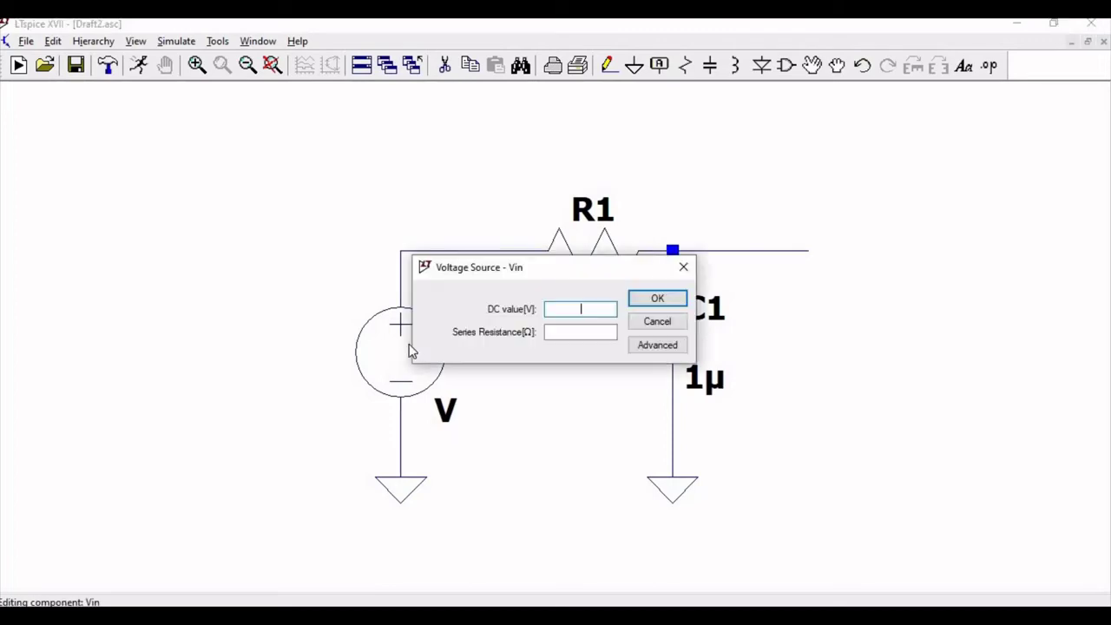
left_click(657, 346)
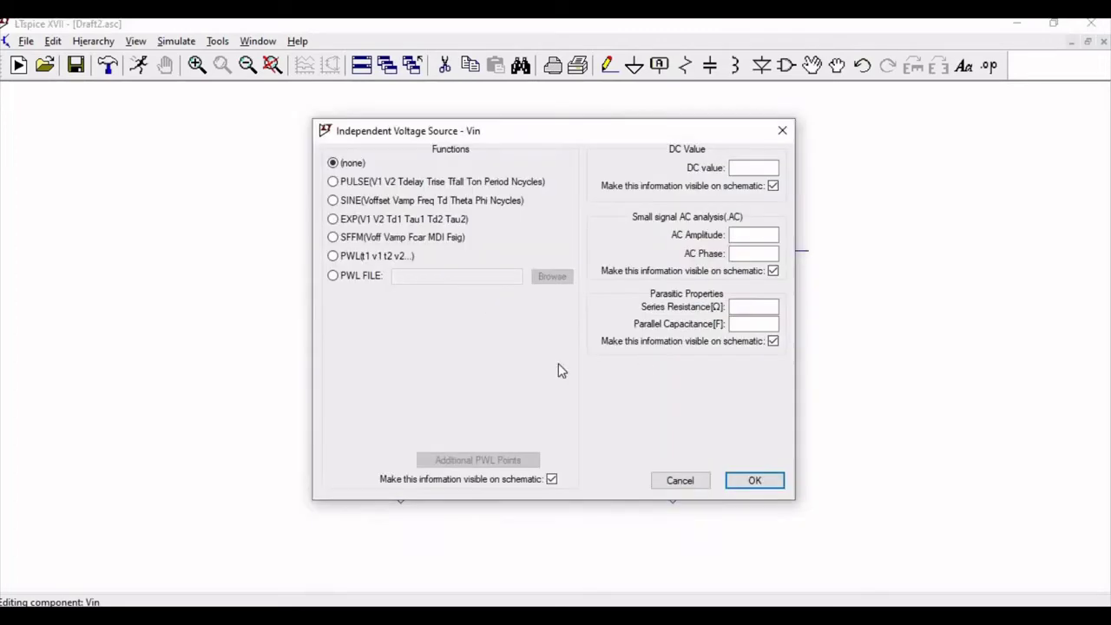
left_click(333, 201)
left_click(512, 312)
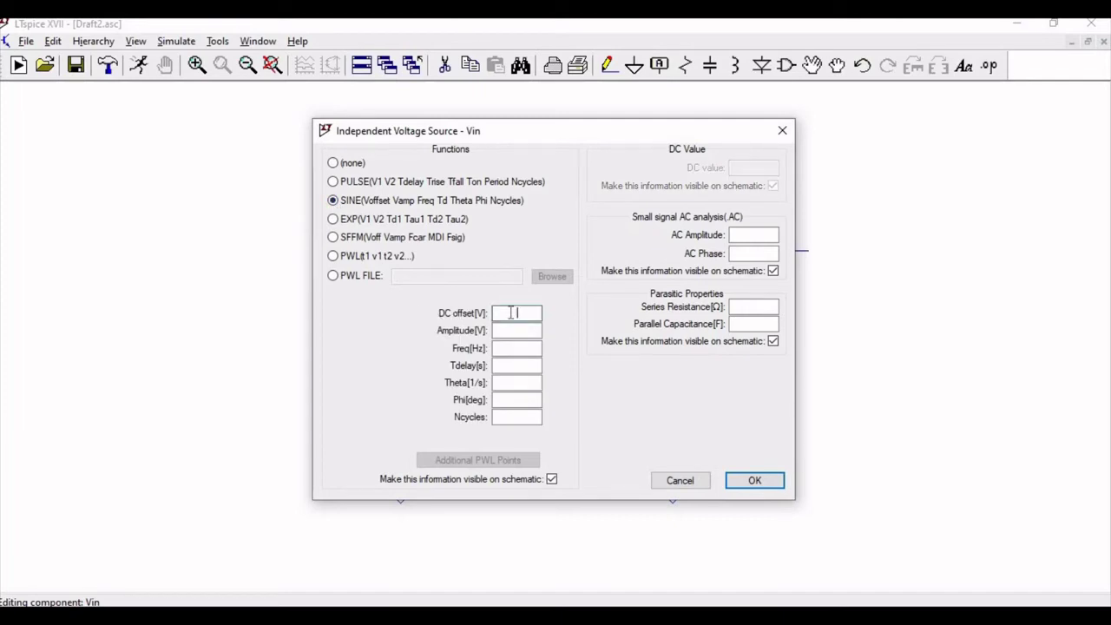
type("0")
key("Tab")
type("1")
key("Tab")
type("200")
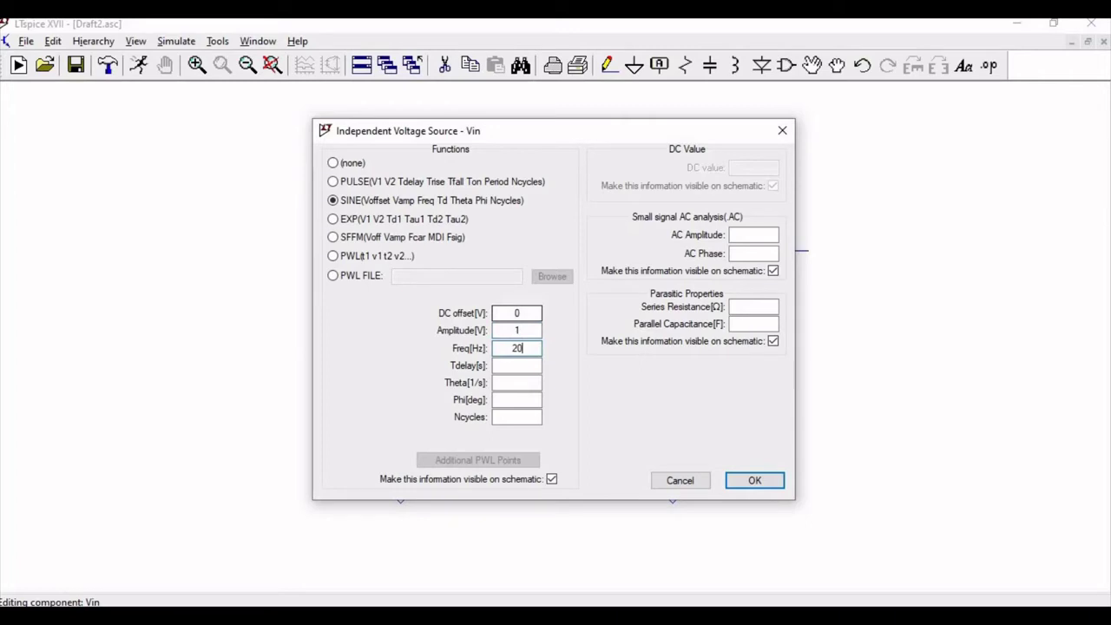
left_click(754, 480)
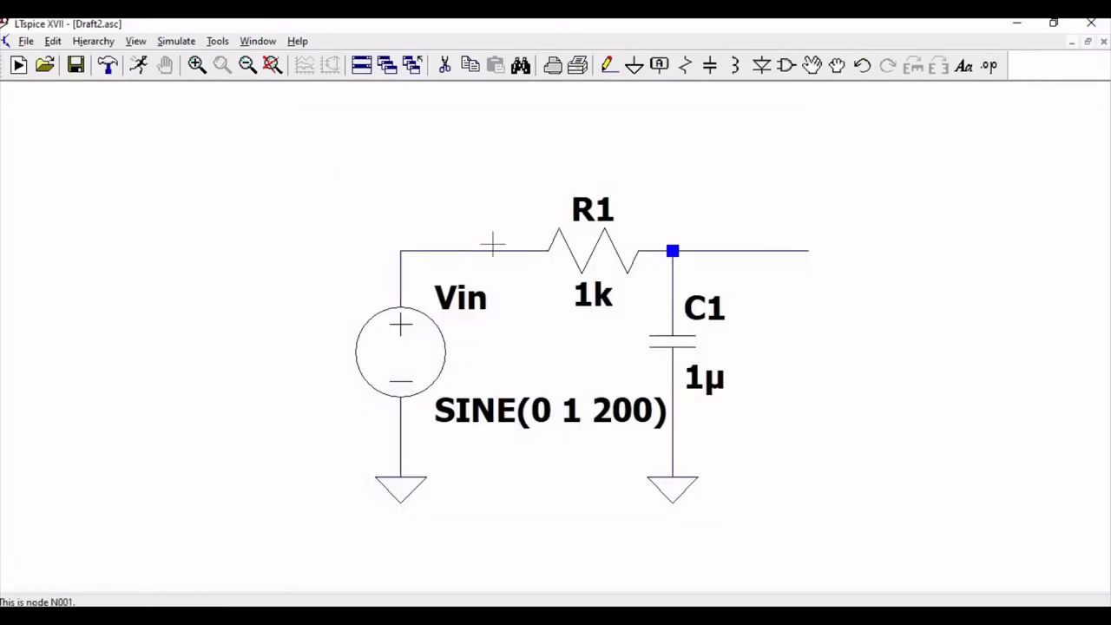
Step: Label the input wire at the top-left corner with net name Vin
left_click(659, 66)
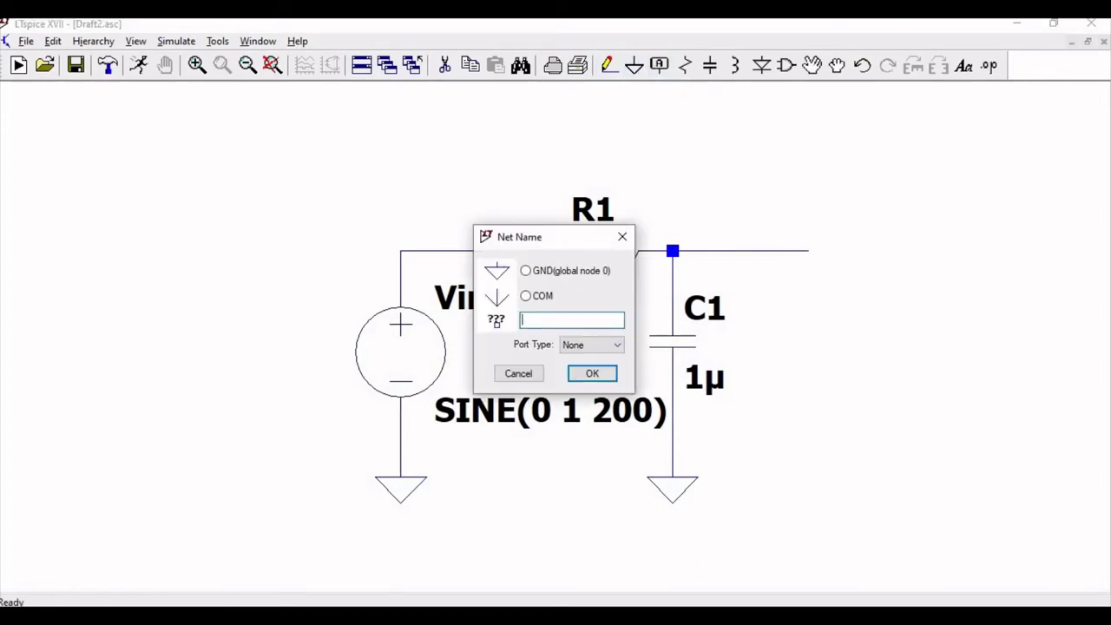
type("Vin")
left_click(592, 373)
left_click(400, 250)
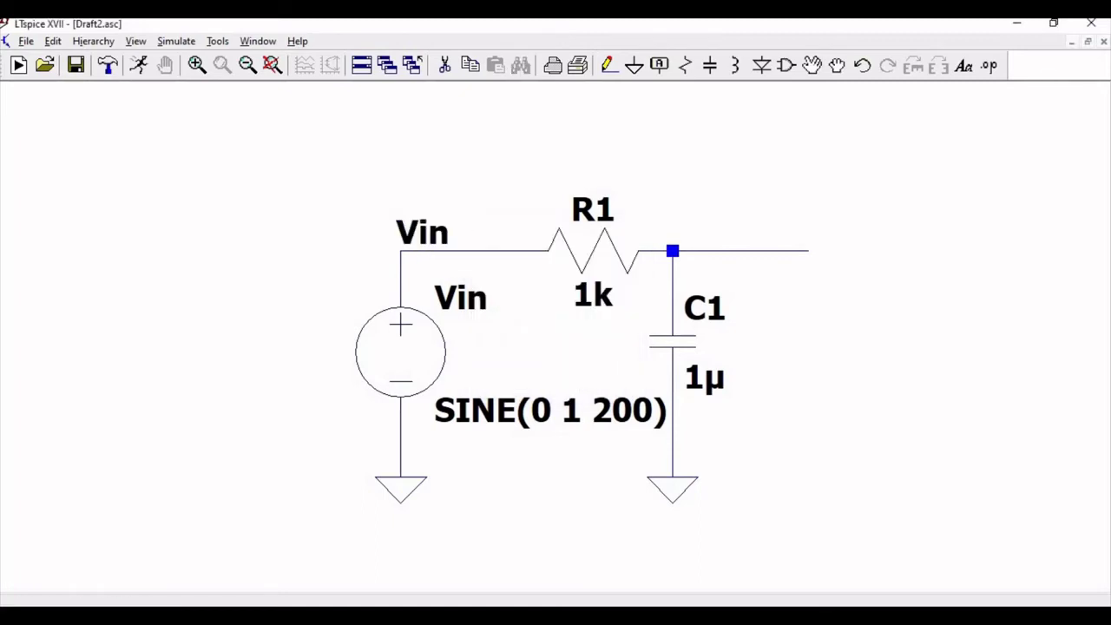
right_click(806, 225)
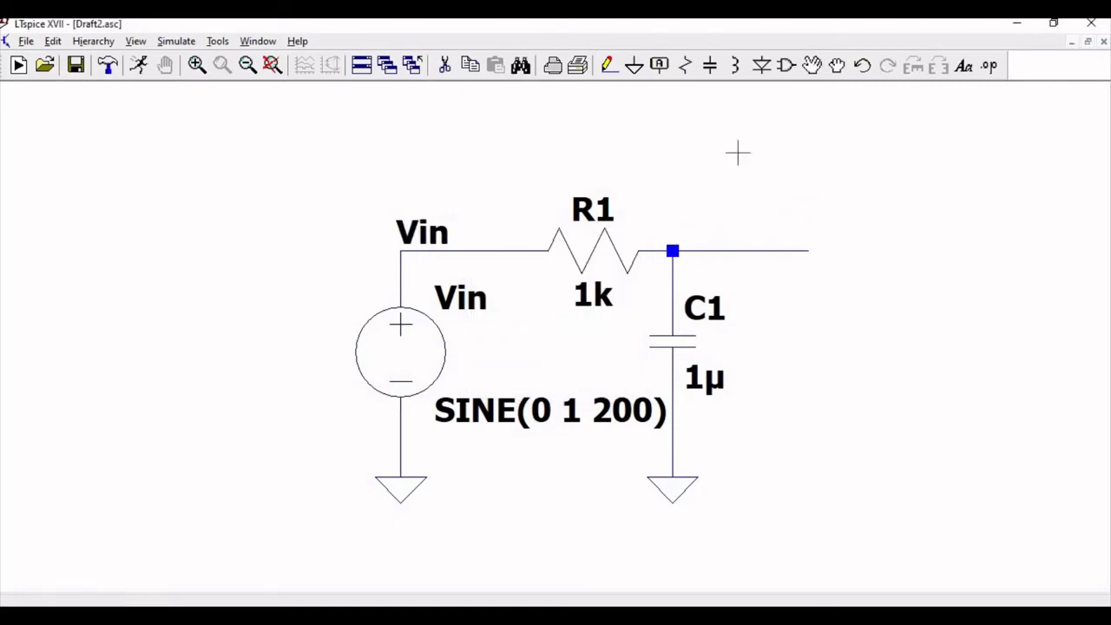
Step: Label the end of the output wire with net name Vout
left_click(660, 66)
type("V")
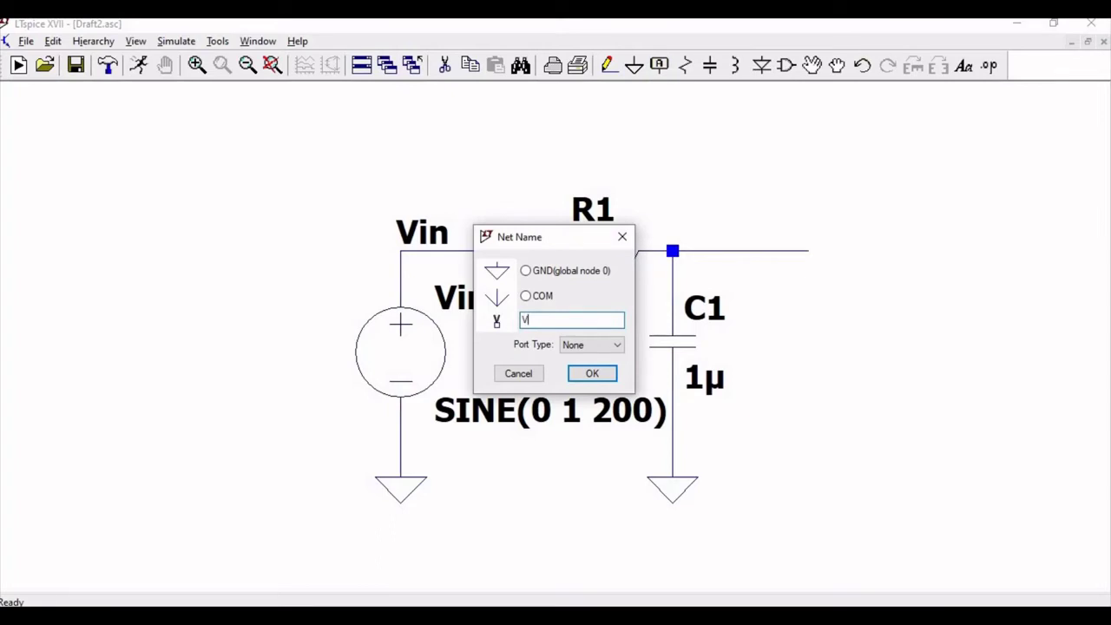
type("out")
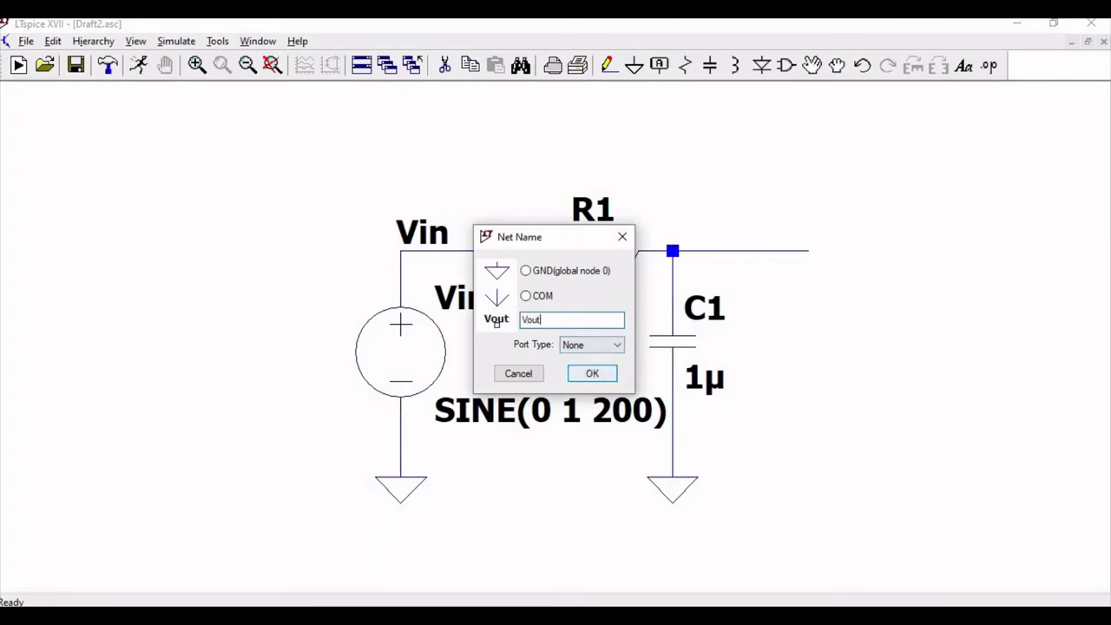
key("Return")
left_click(785, 251)
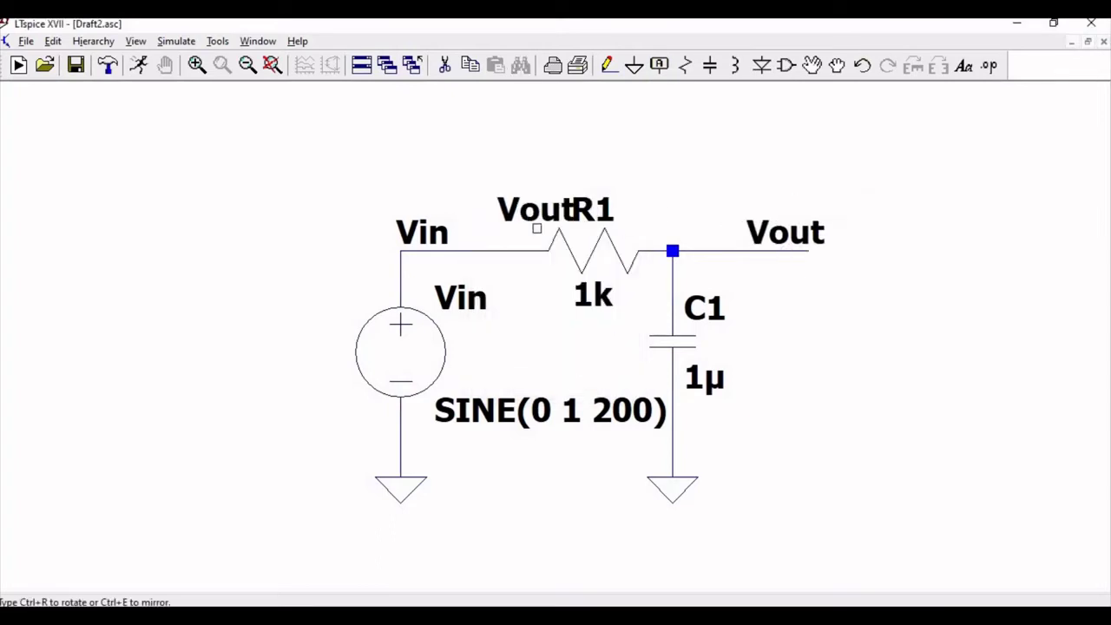
right_click(533, 226)
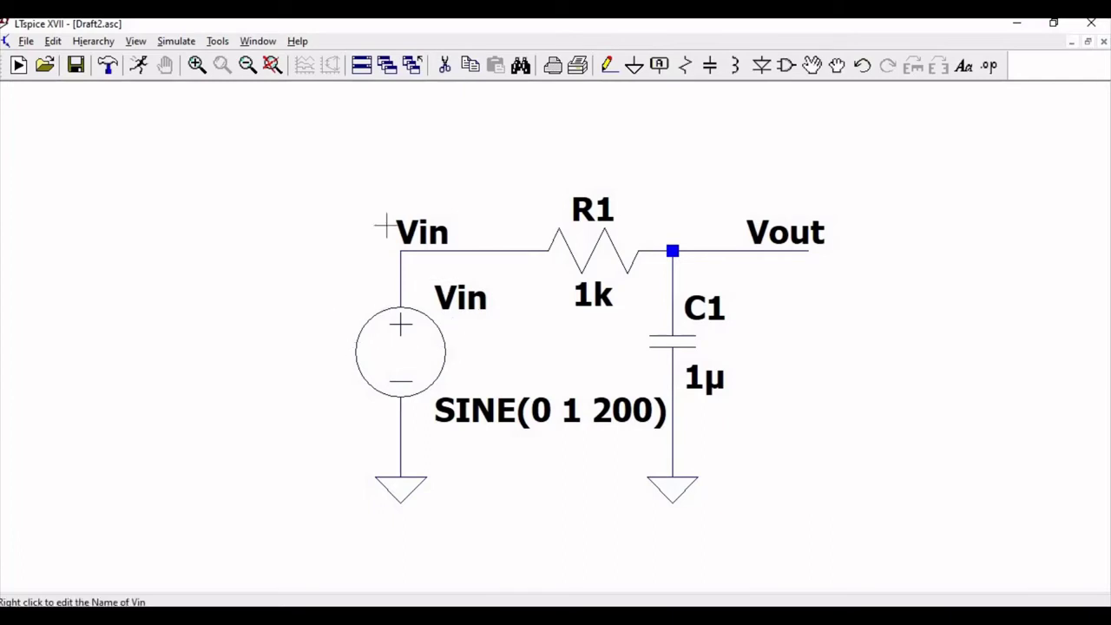
left_click(50, 43)
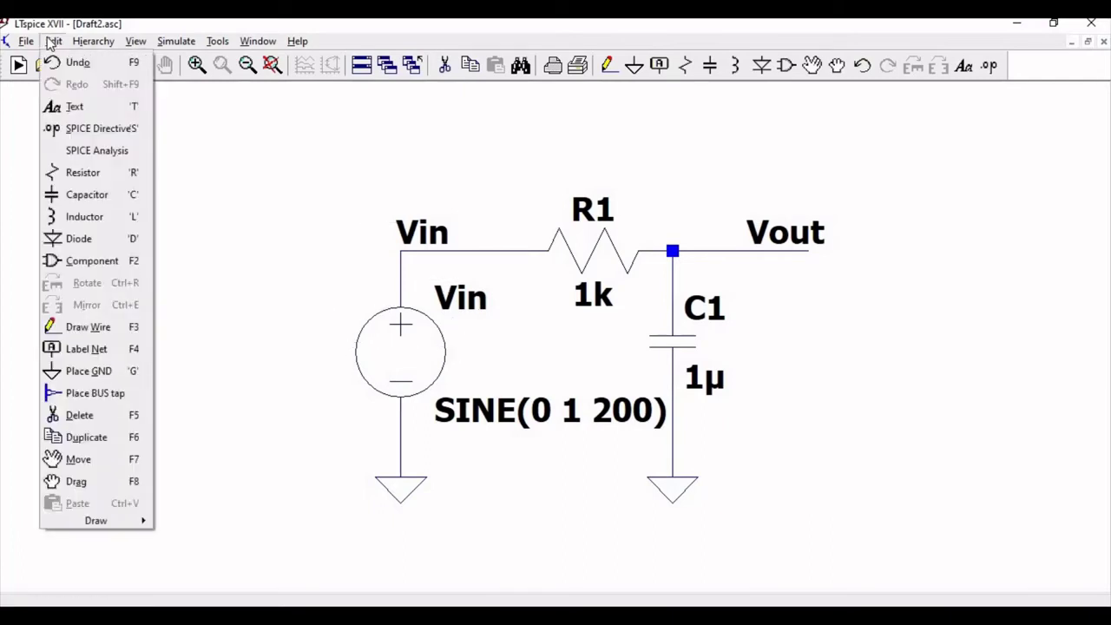
Step: Add a .tran 30m transient directive below the circuit
left_click(69, 149)
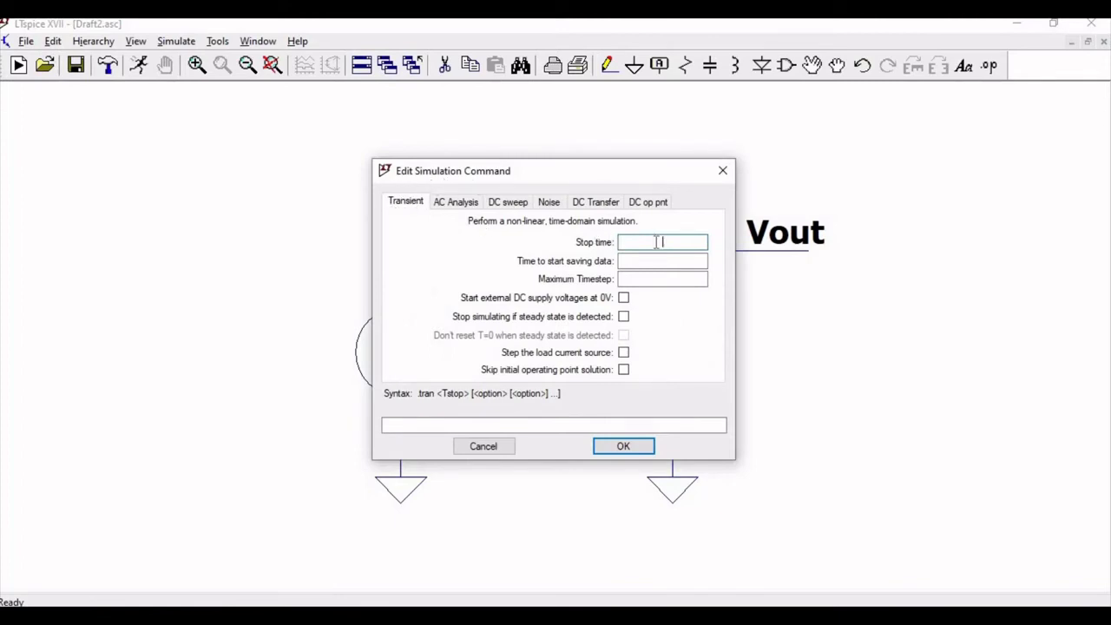
type("30m")
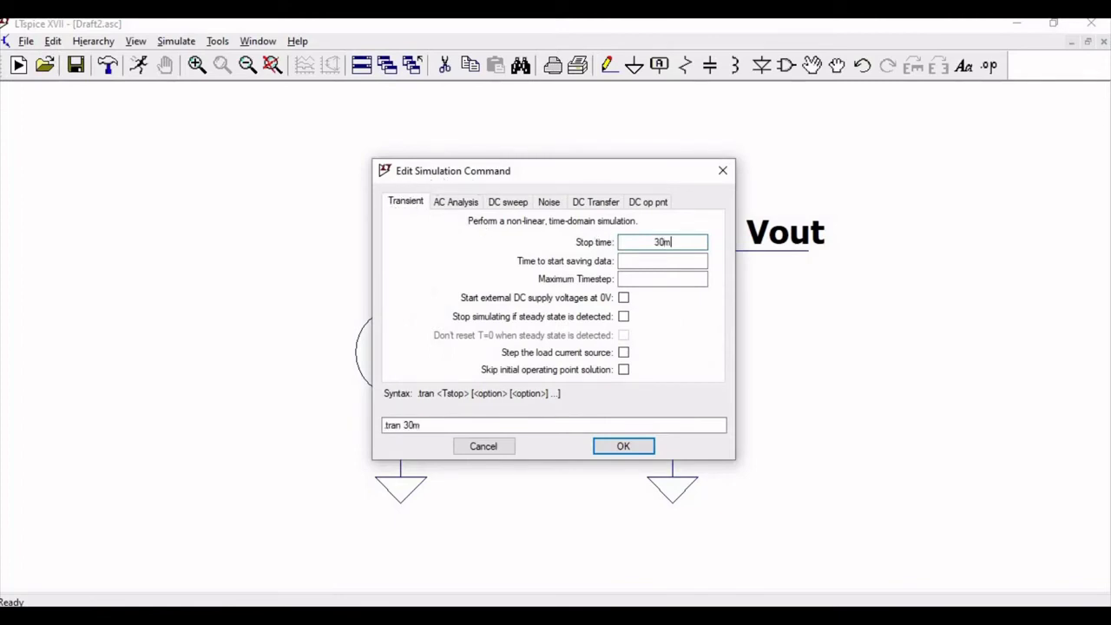
left_click(632, 447)
left_click(464, 516)
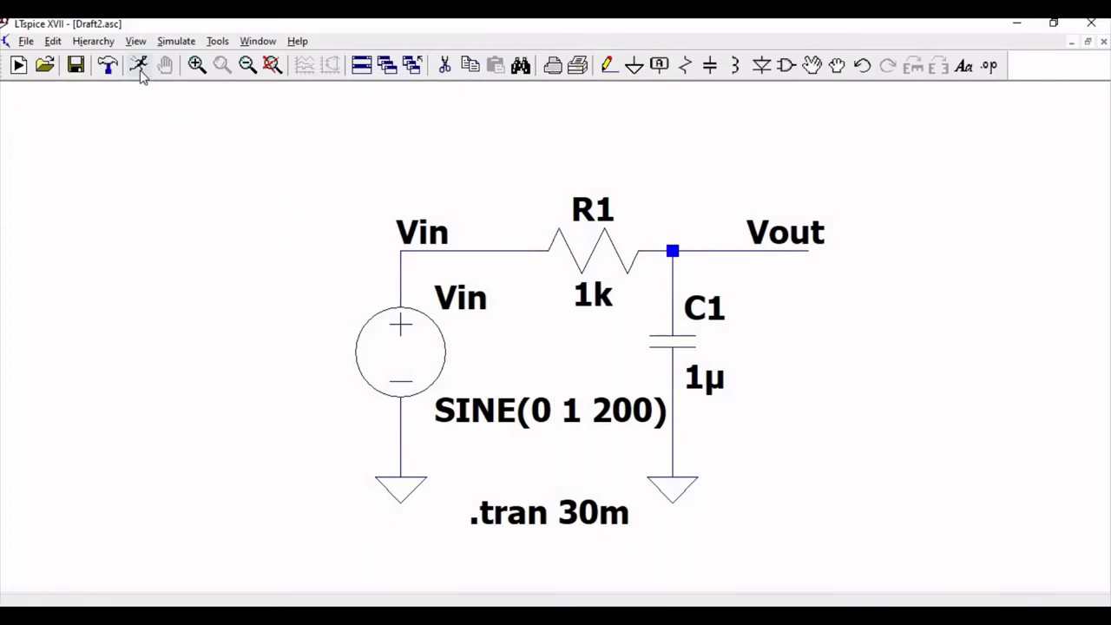
Step: Run the simulation and plot the voltages on the Vin and Vout nets
left_click(139, 66)
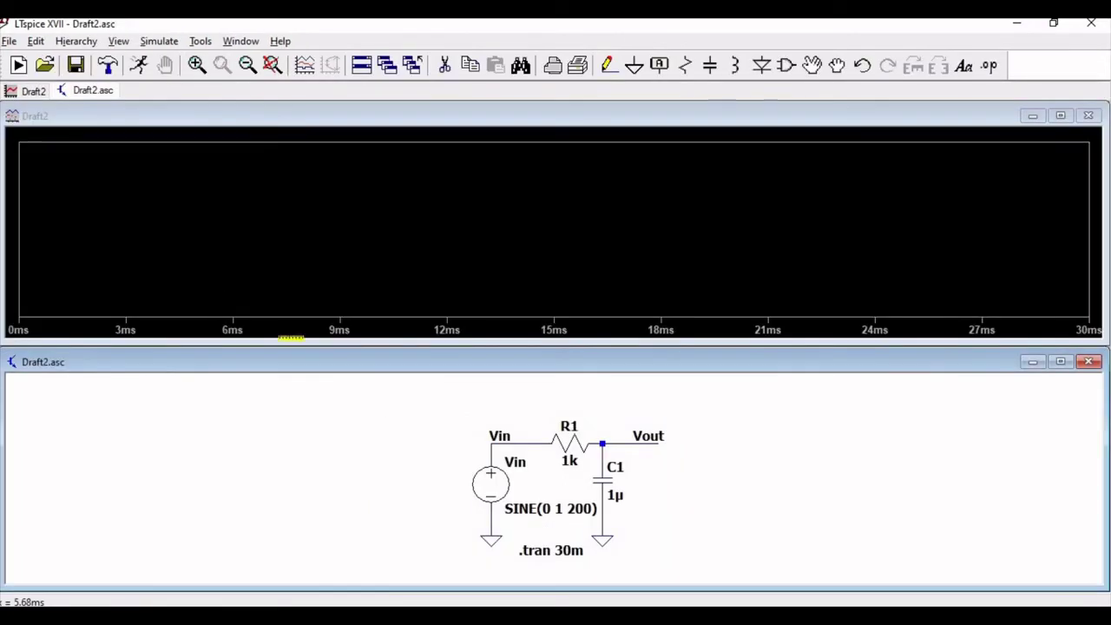
left_click(523, 438)
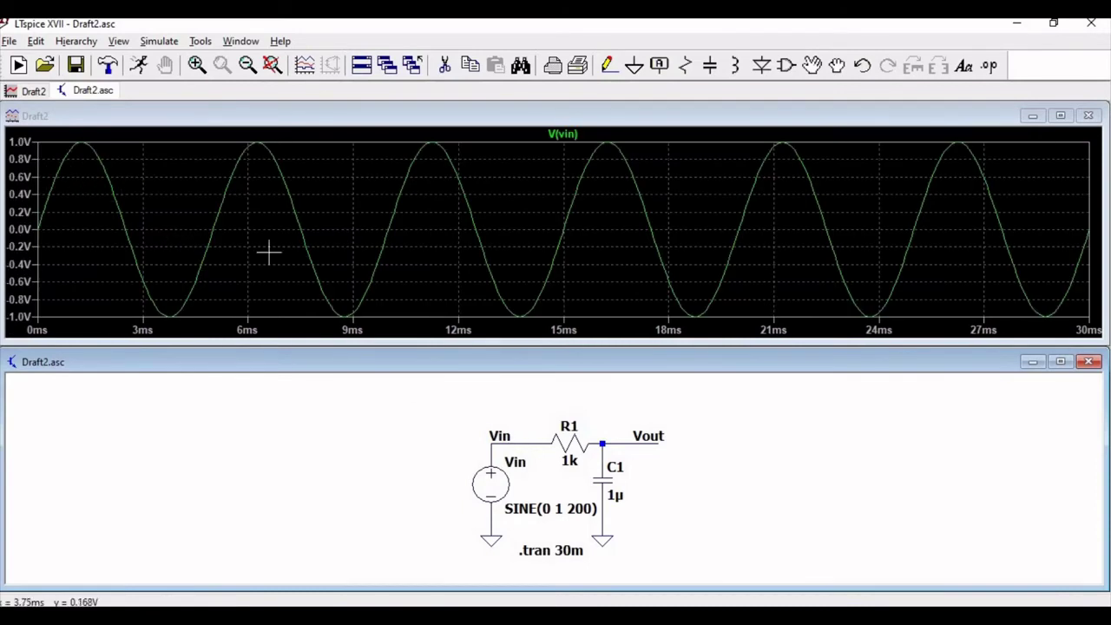
left_click(649, 444)
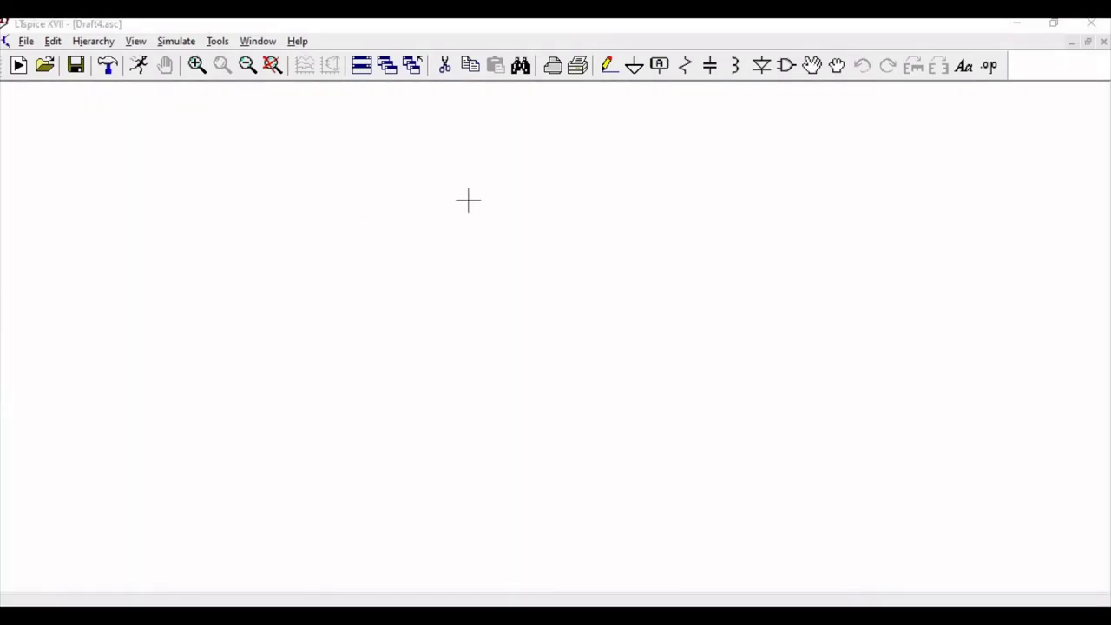
Step: Place voltage source V1 in the new draft
left_click(785, 67)
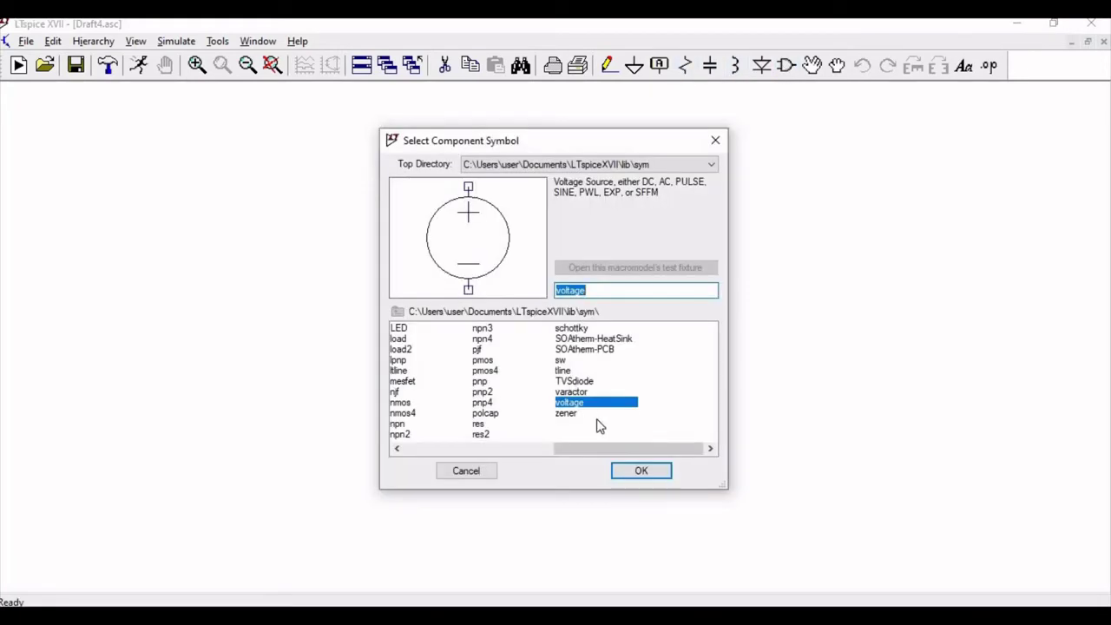
left_click(642, 471)
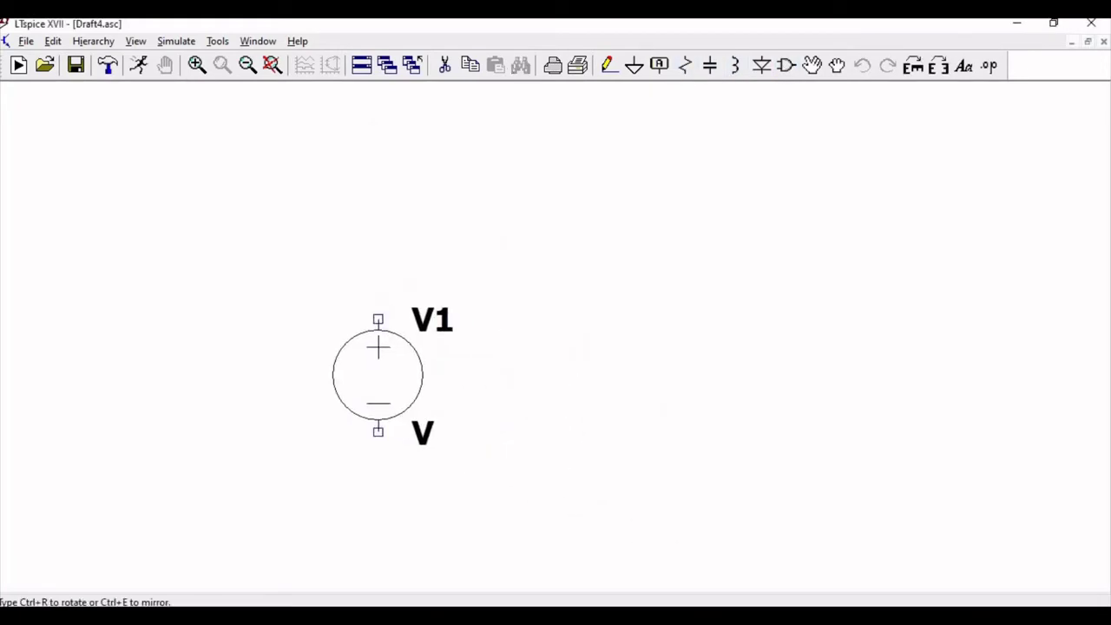
left_click(377, 373)
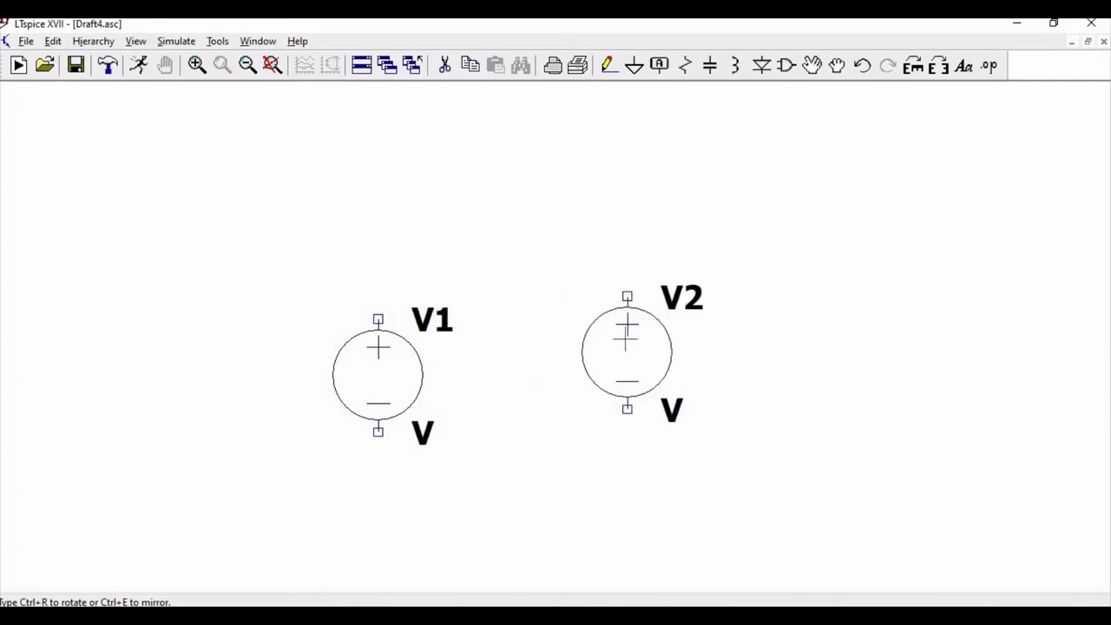
key("Escape")
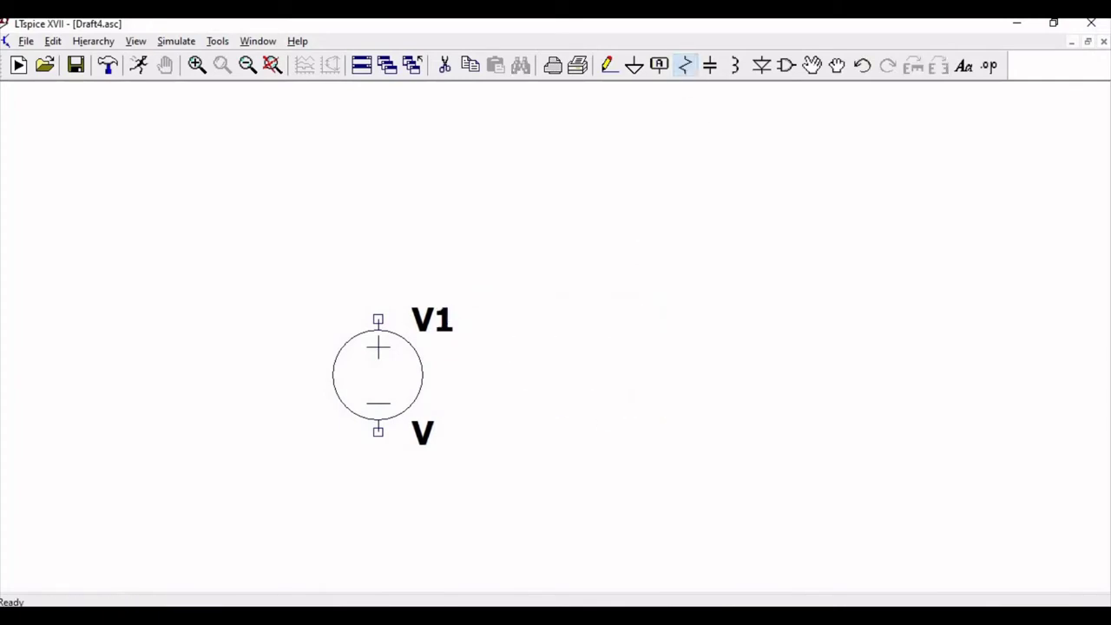
Step: Place a horizontal resistor R1 above-right of V1, with capacitor C1 beside it
left_click(685, 65)
key("ctrl+r")
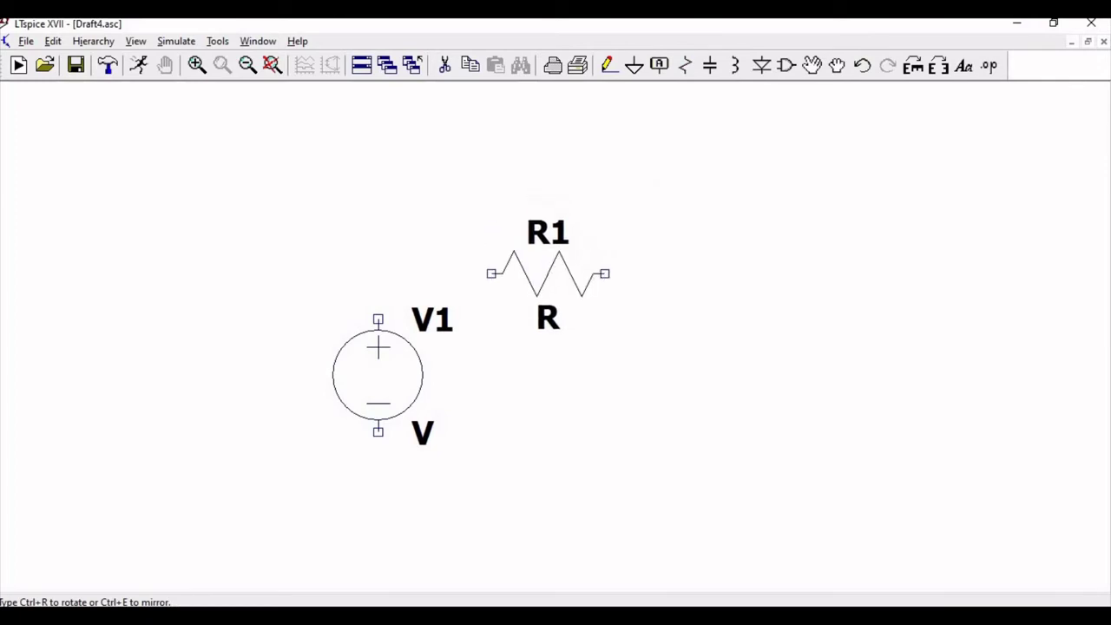
left_click(547, 296)
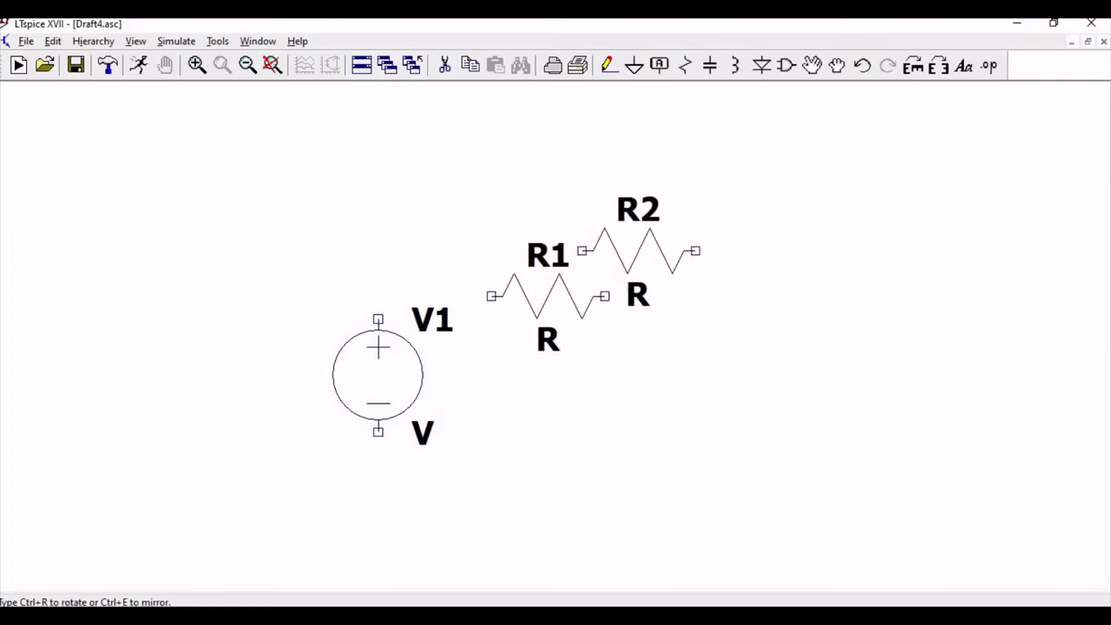
key("Escape")
left_click(709, 65)
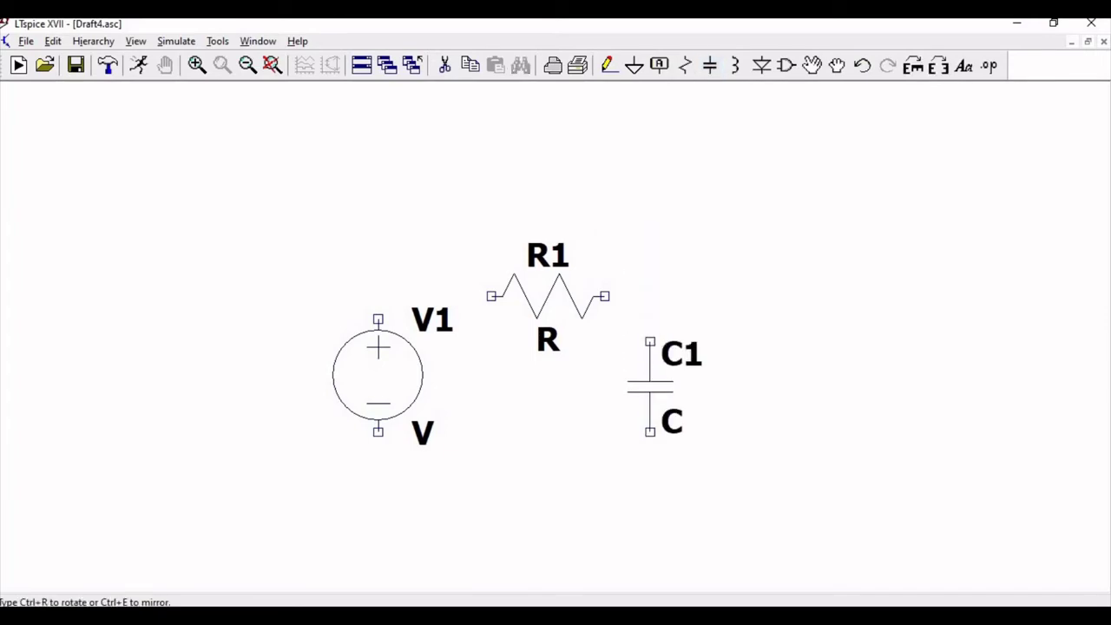
left_click(650, 347)
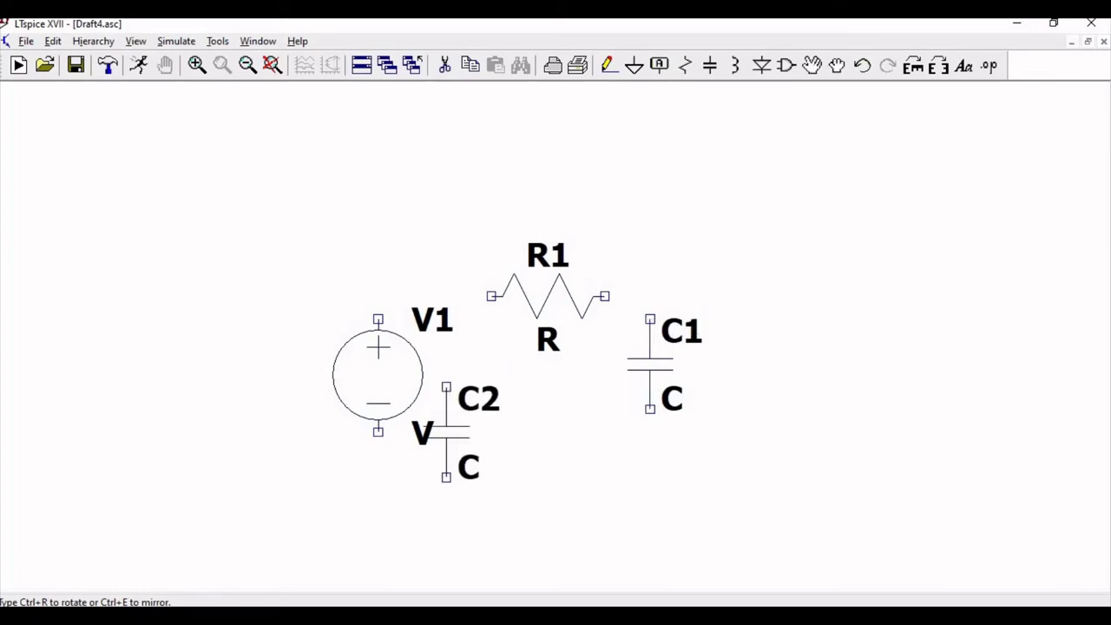
key("Escape")
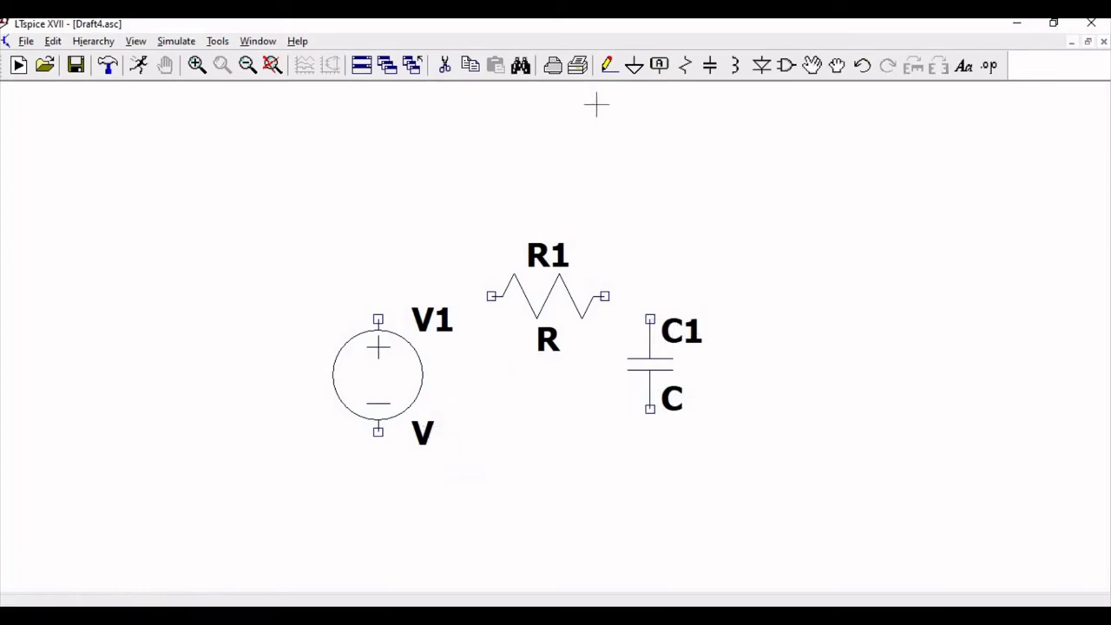
Step: Put ground symbols beneath V1 and beneath C1
left_click(634, 65)
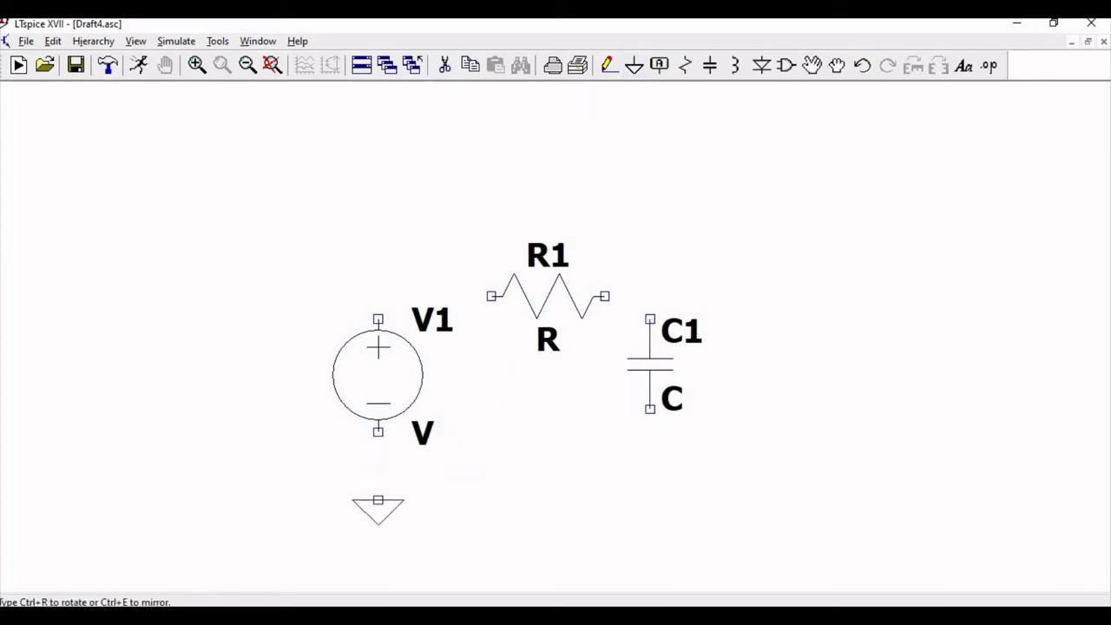
left_click(378, 500)
left_click(650, 501)
key("Escape")
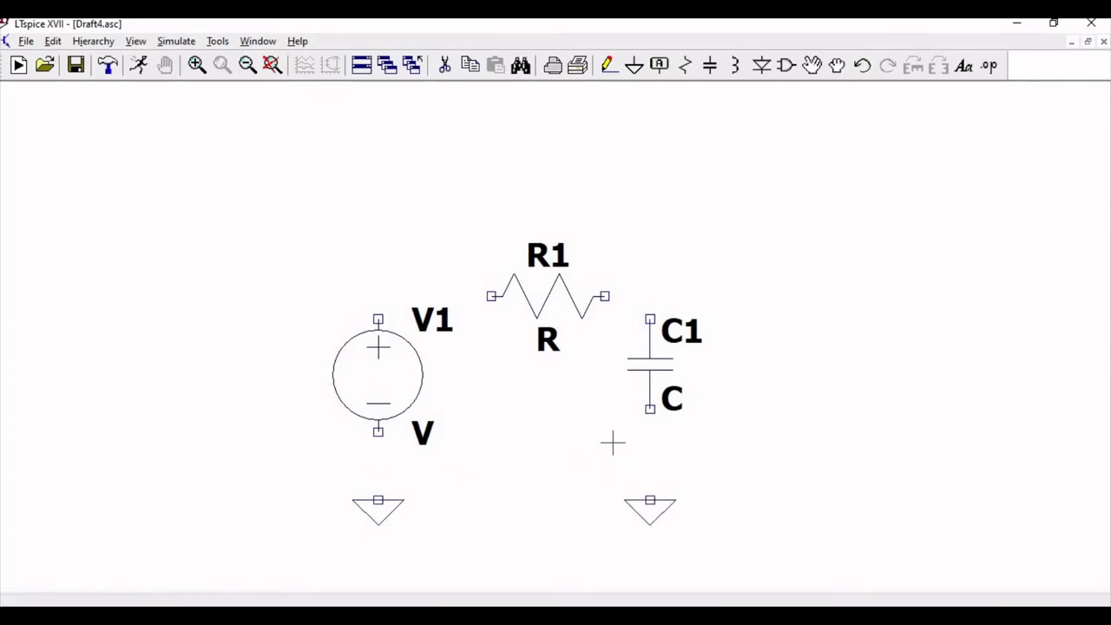
Step: Wire V1's bottom to the left ground and V1's top to R1's left terminal
left_click(613, 68)
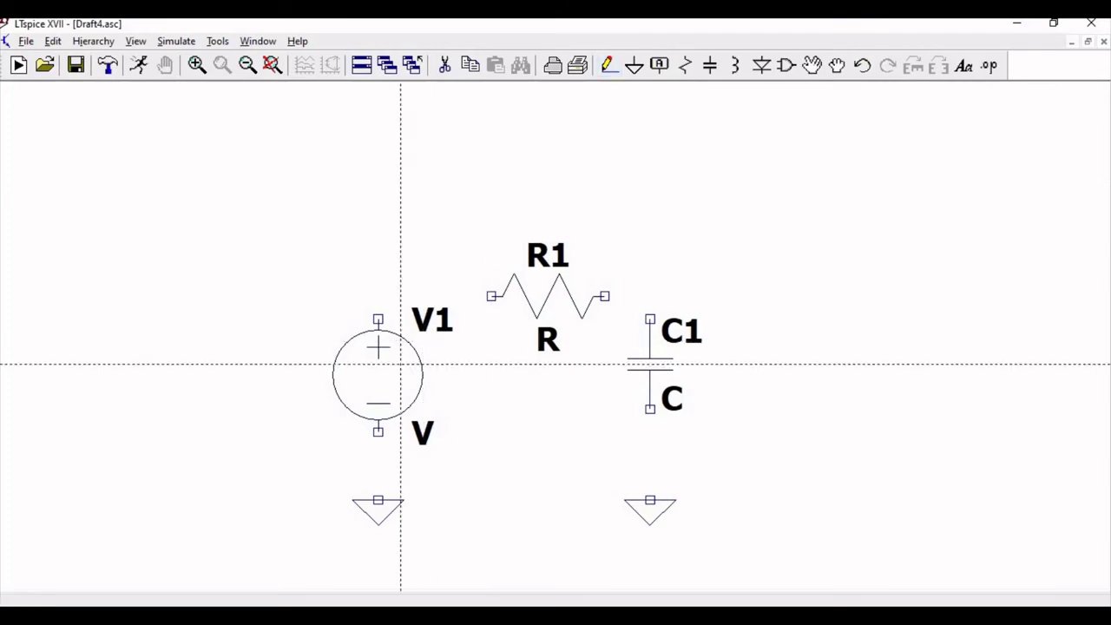
left_click(378, 431)
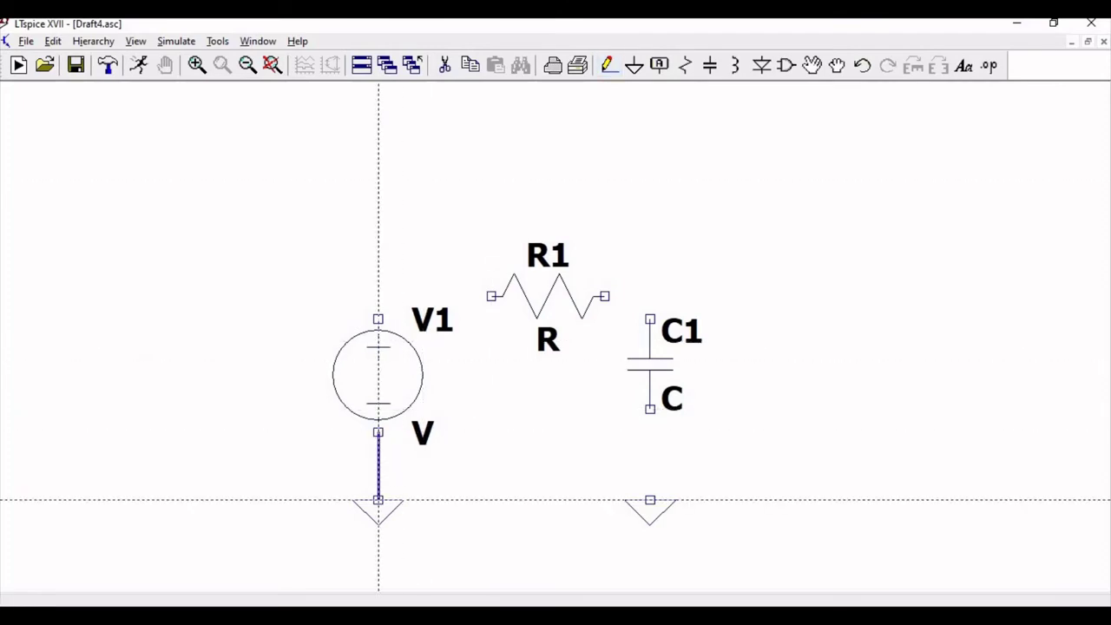
left_click(378, 500)
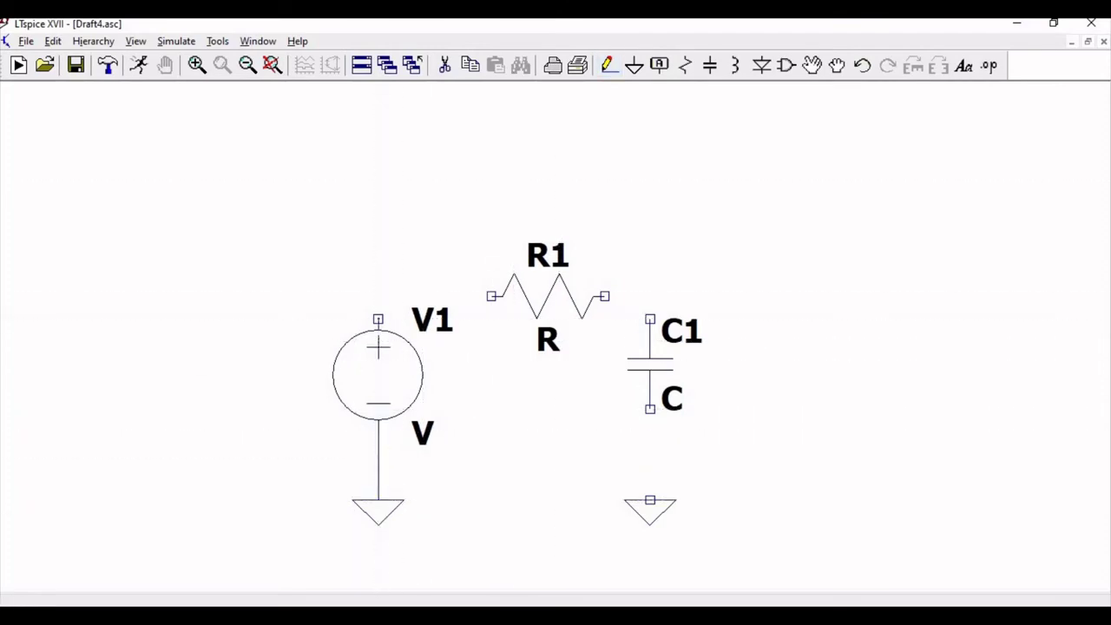
left_click(378, 320)
left_click(378, 296)
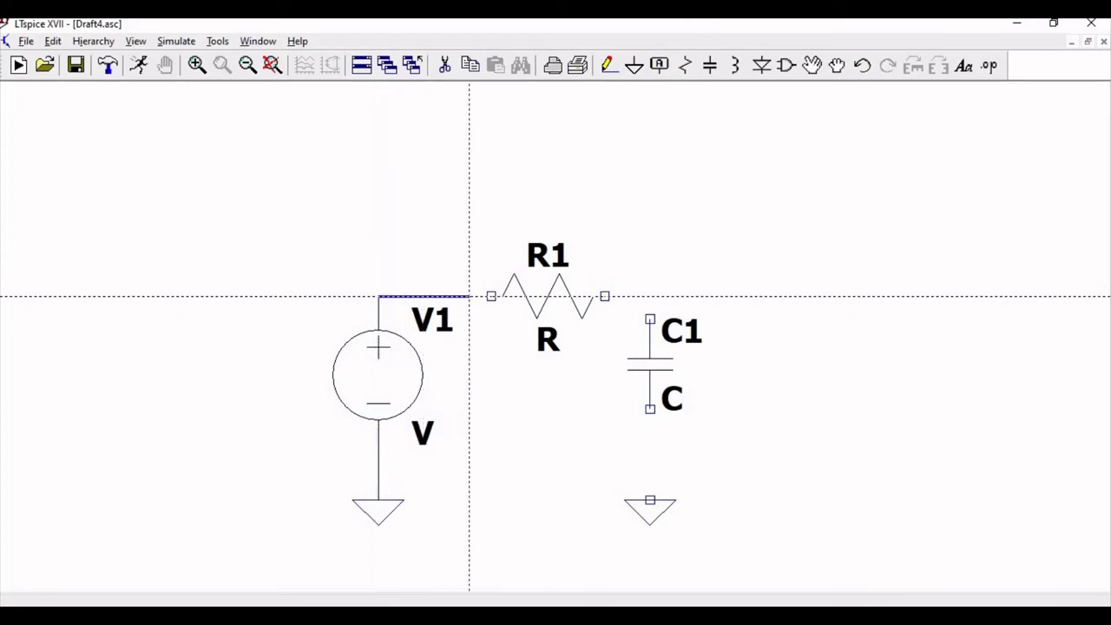
left_click(491, 296)
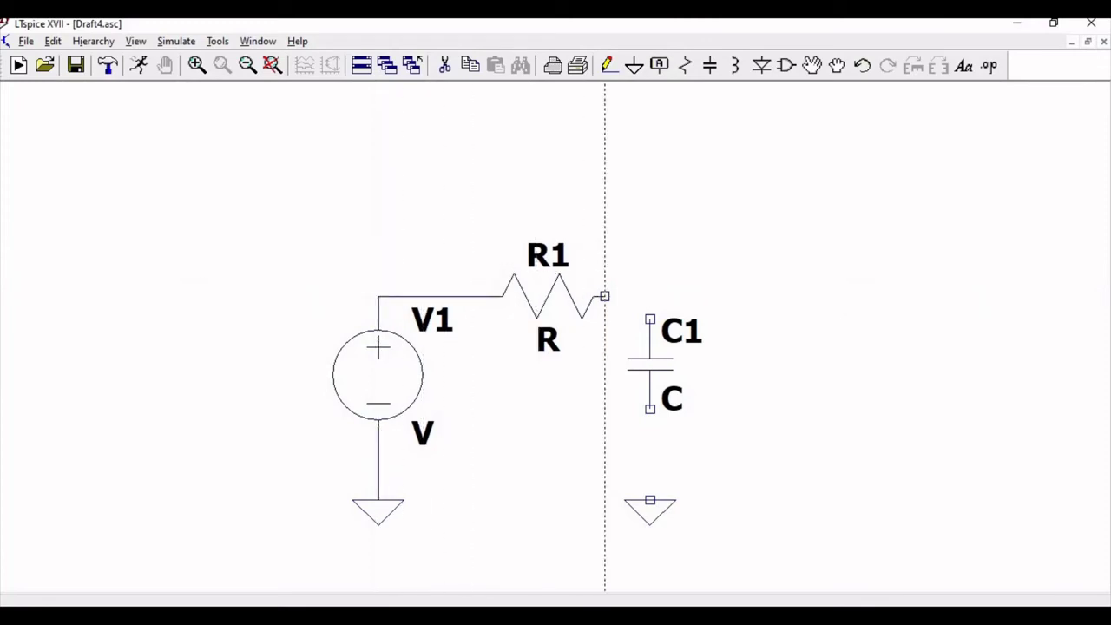
Step: Connect R1 to C1, C1 to the right ground, and run an output lead right from C1
left_click(604, 296)
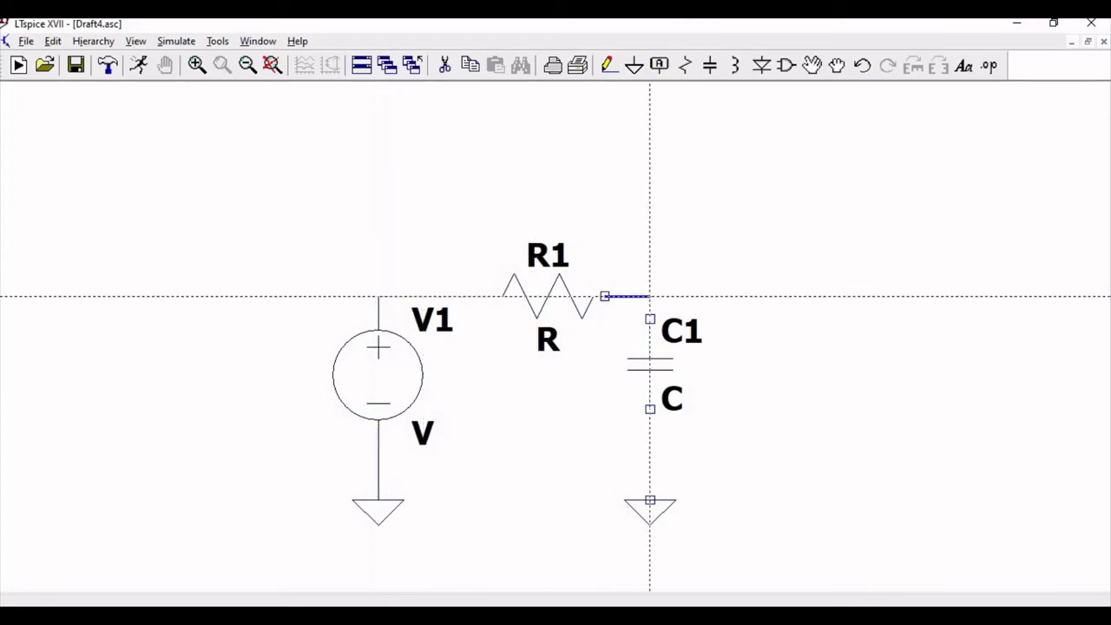
left_click(650, 296)
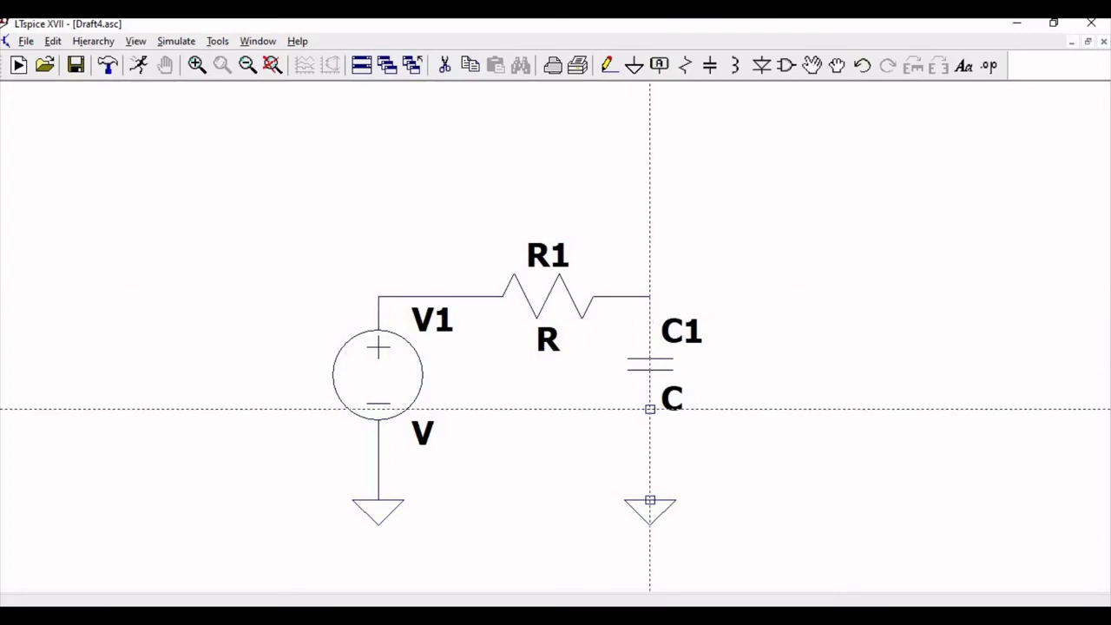
left_click(650, 409)
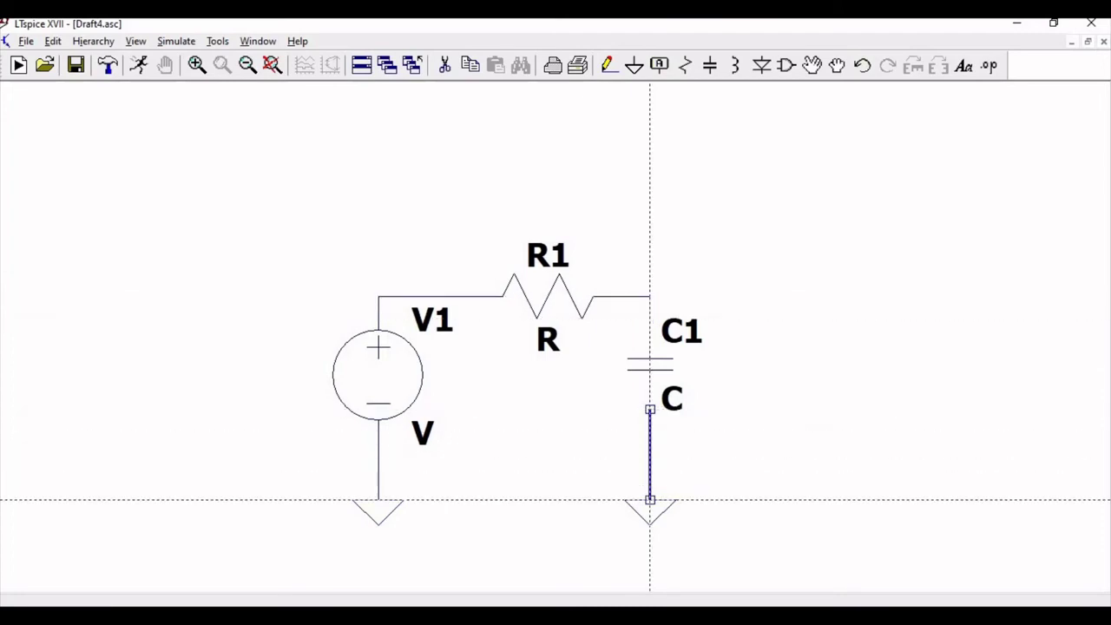
left_click(650, 501)
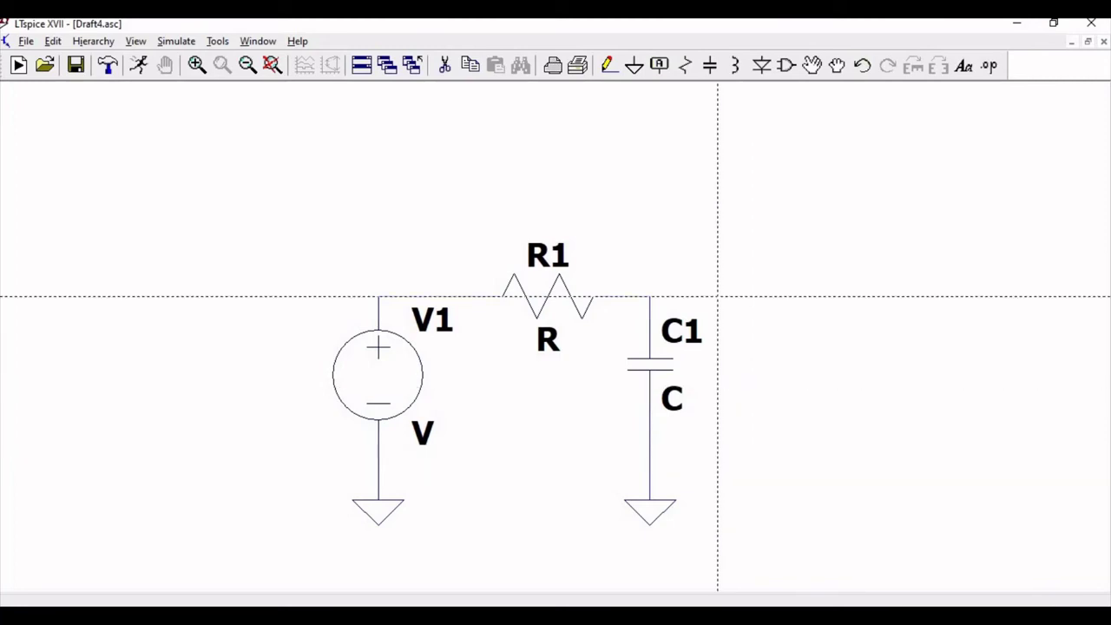
left_click(650, 297)
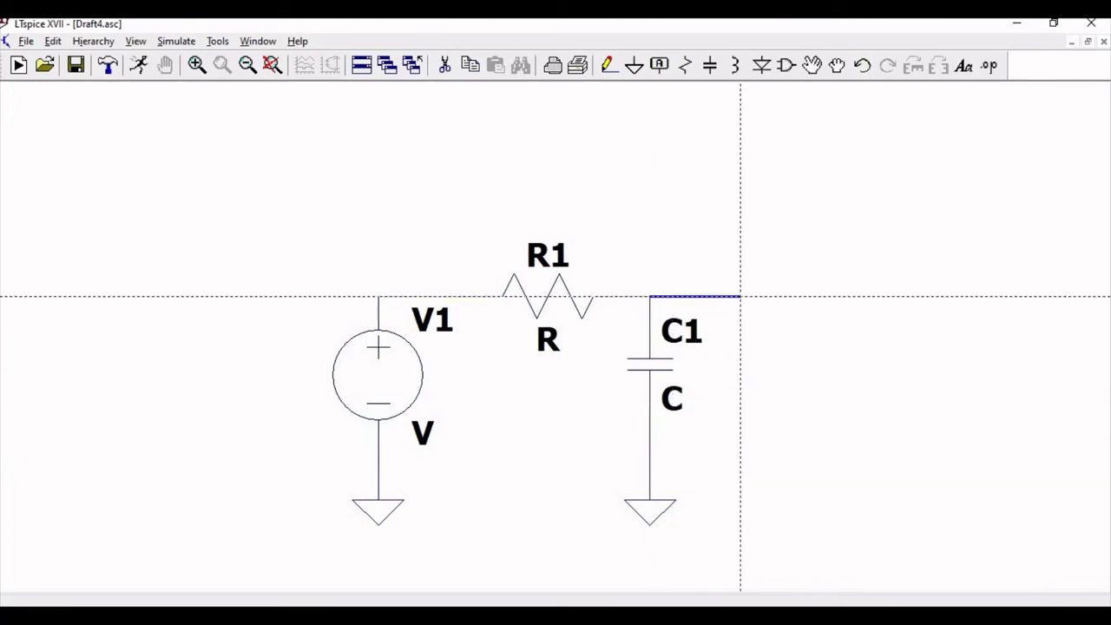
left_click(764, 296)
right_click(744, 259)
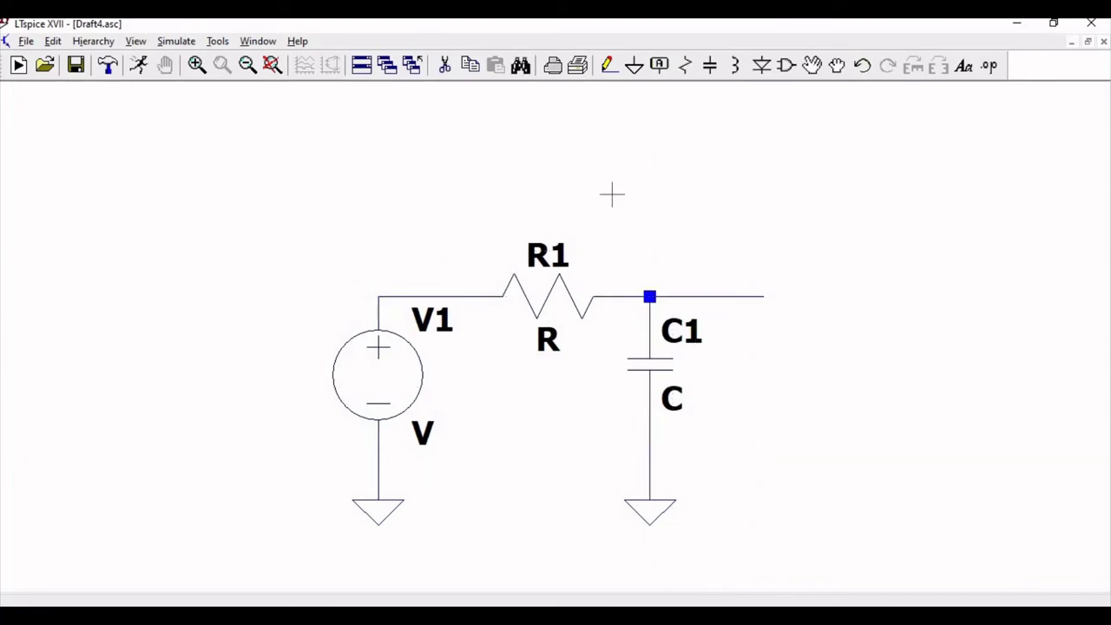
Step: Confirm R1 as 1k and C1 as 1µ, then bring up V1's source settings
right_click(561, 295)
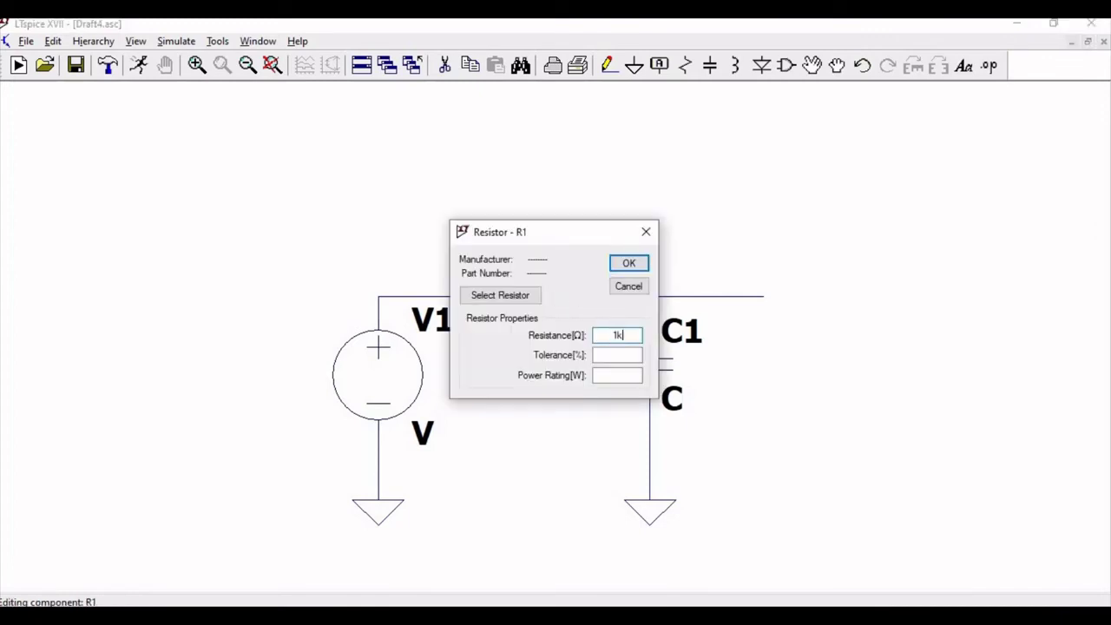
left_click(629, 263)
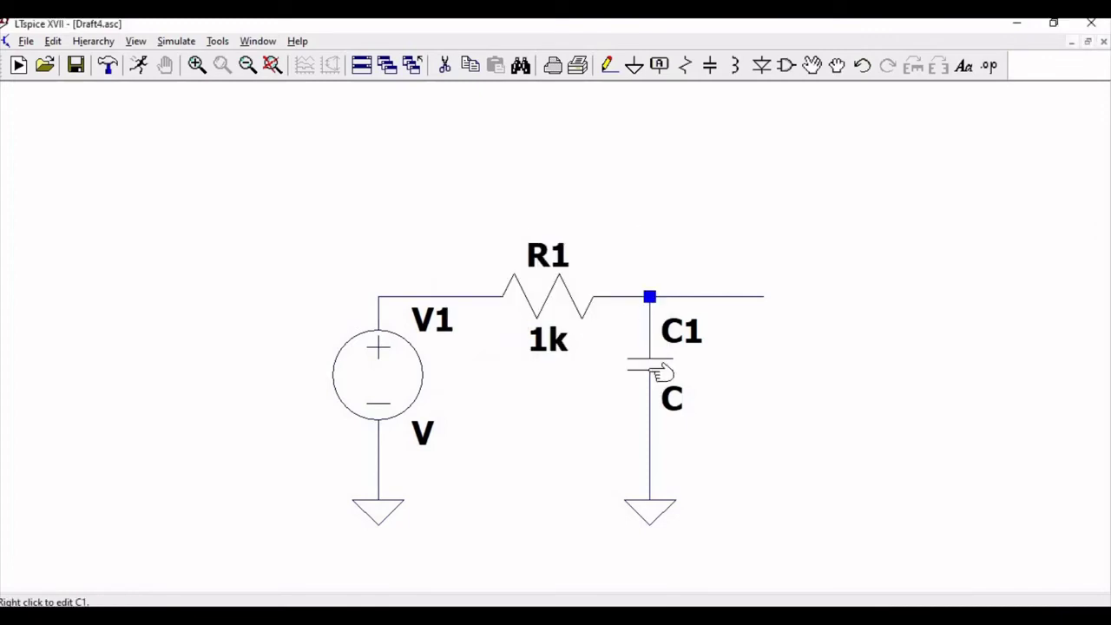
right_click(660, 371)
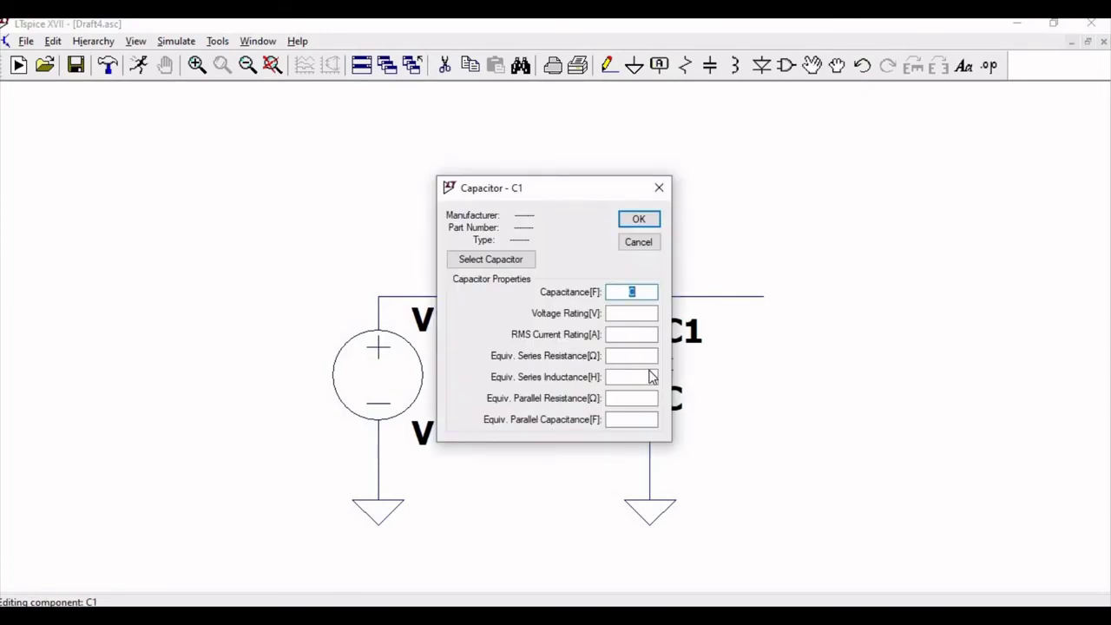
left_click(639, 219)
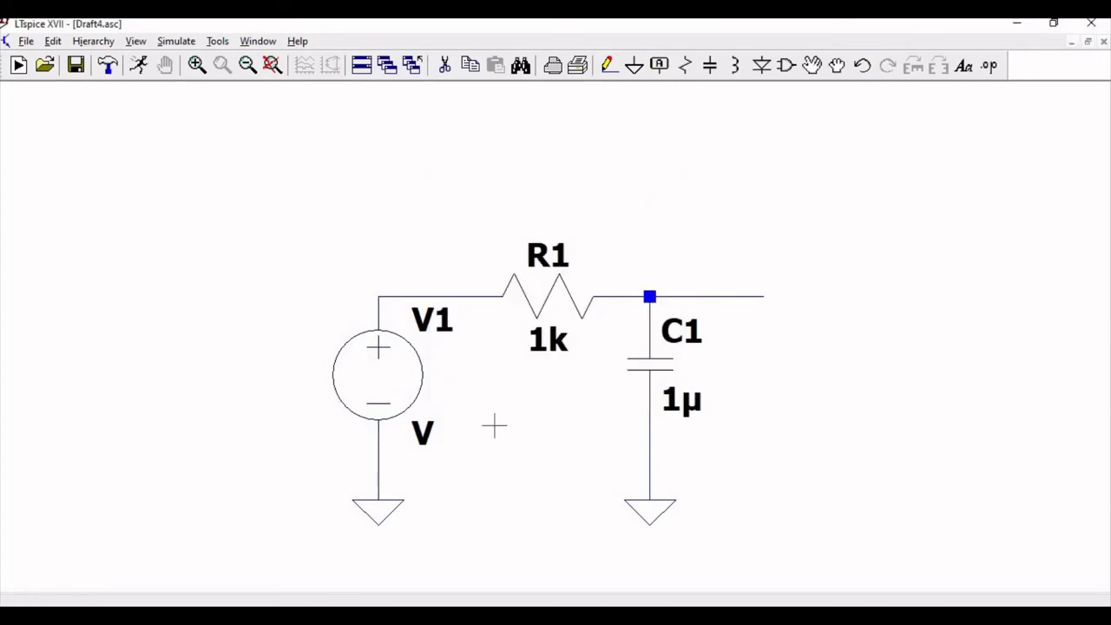
right_click(398, 387)
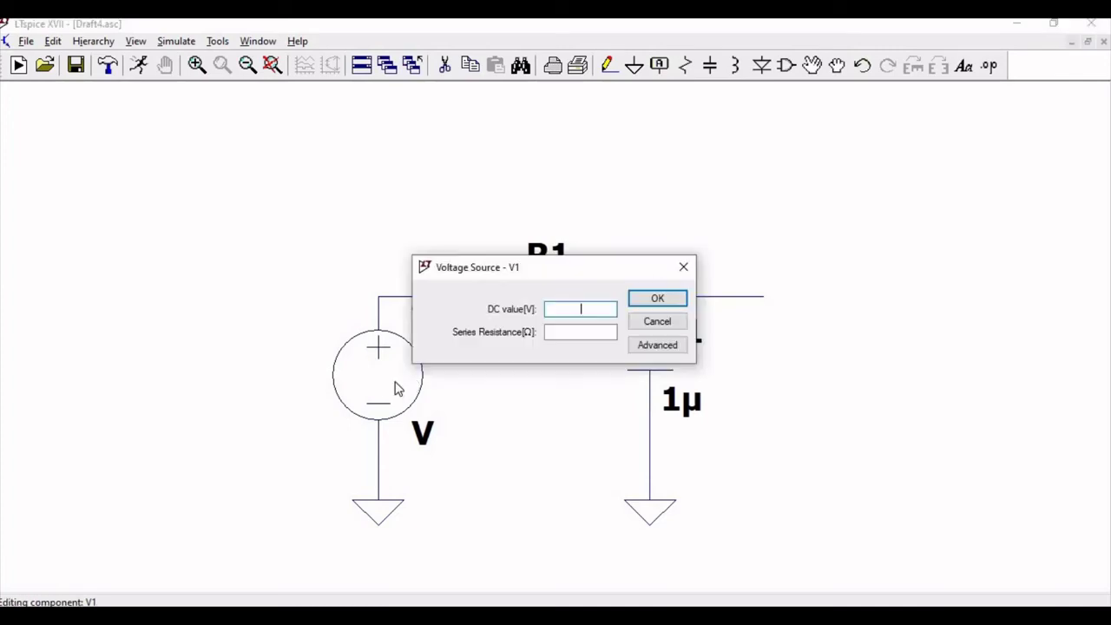
Step: Make V1 a SINE(0 1 200) source with offset 0, amplitude 1, 200 Hz, and AC amplitude 1
left_click(657, 344)
left_click(333, 200)
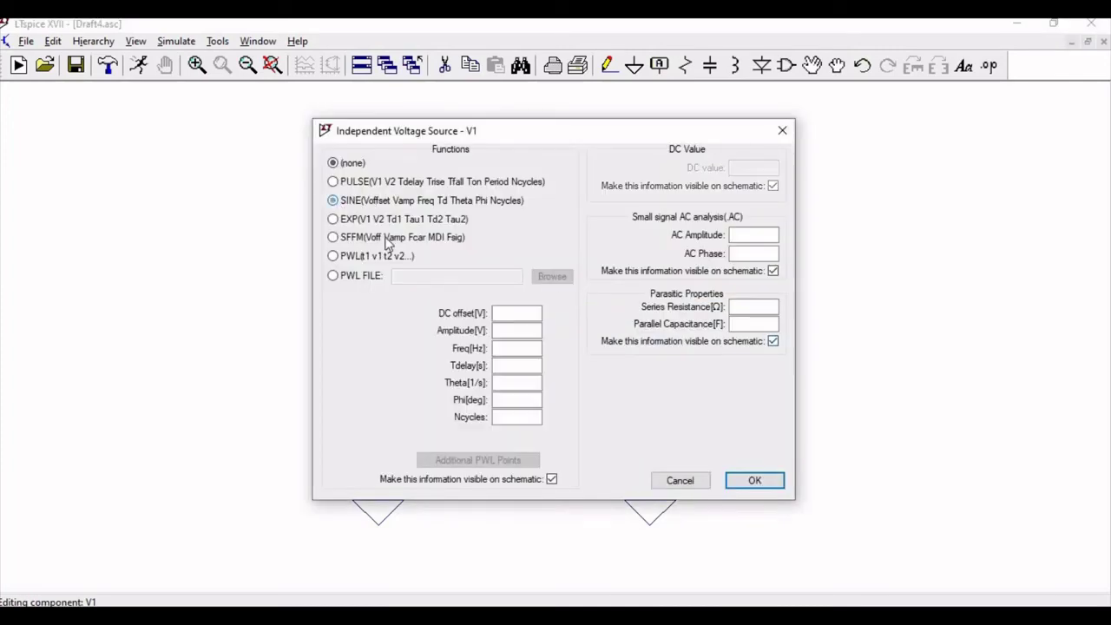
left_click(510, 311)
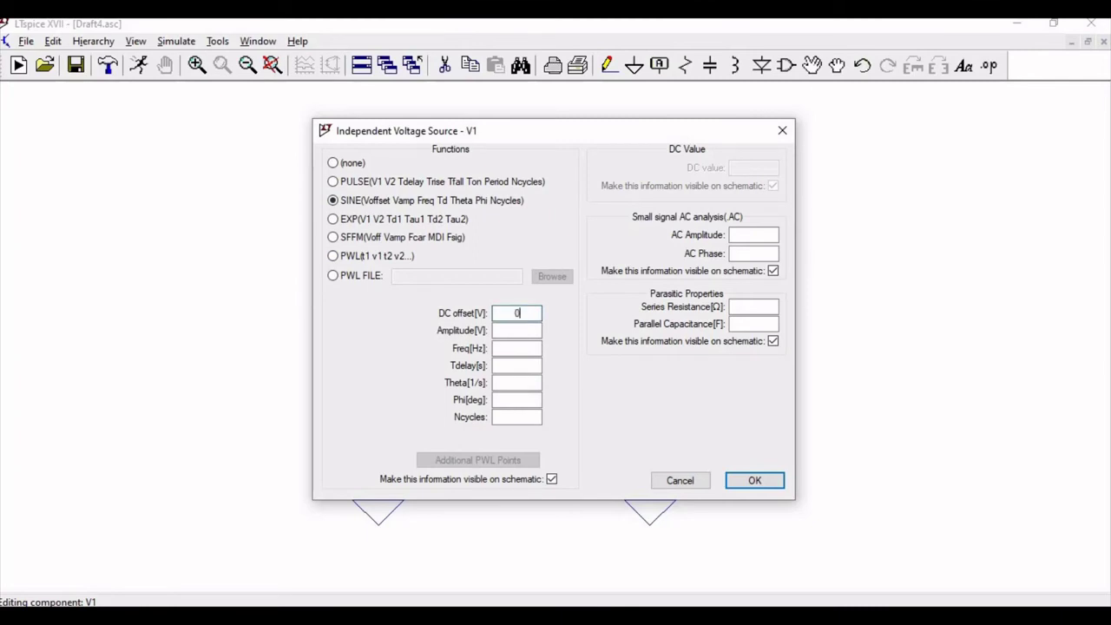
type("0")
left_click(517, 330)
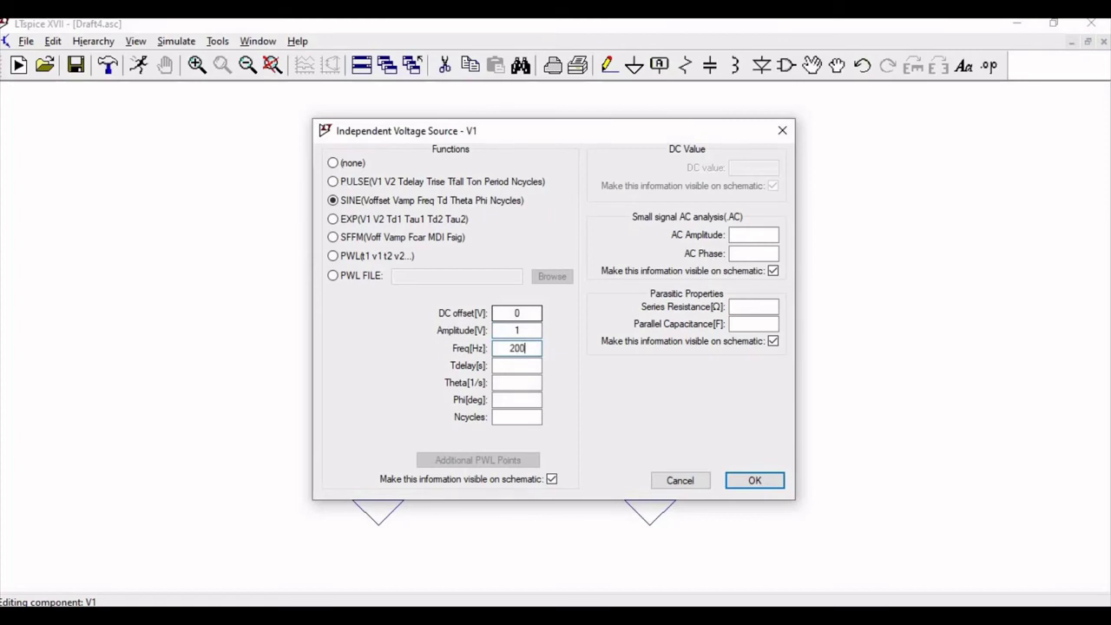
left_click(757, 234)
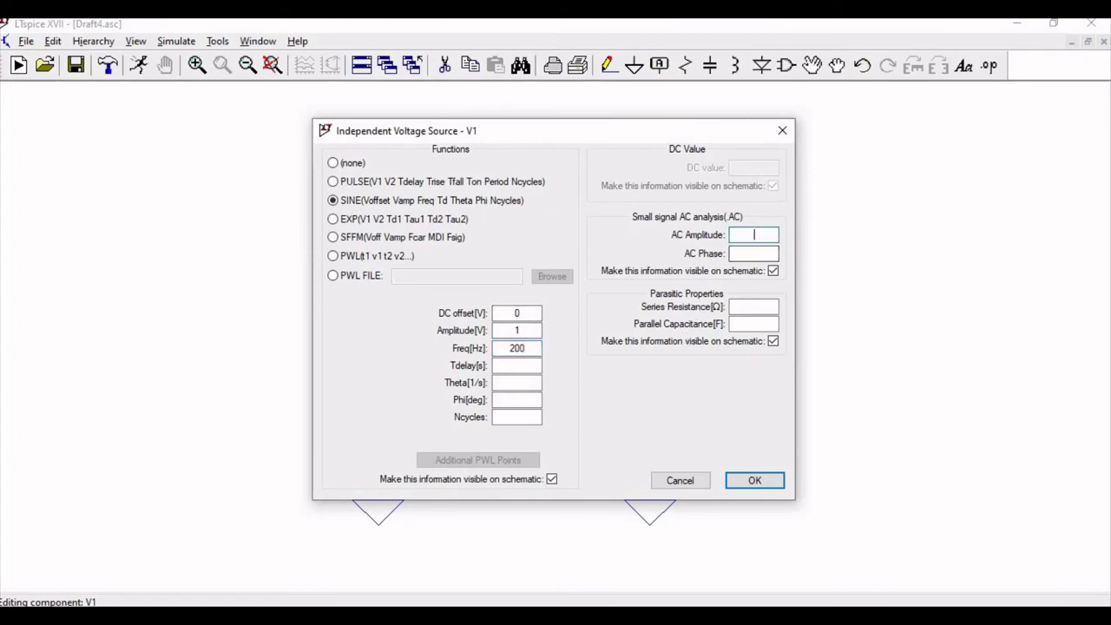
type("1")
left_click(755, 480)
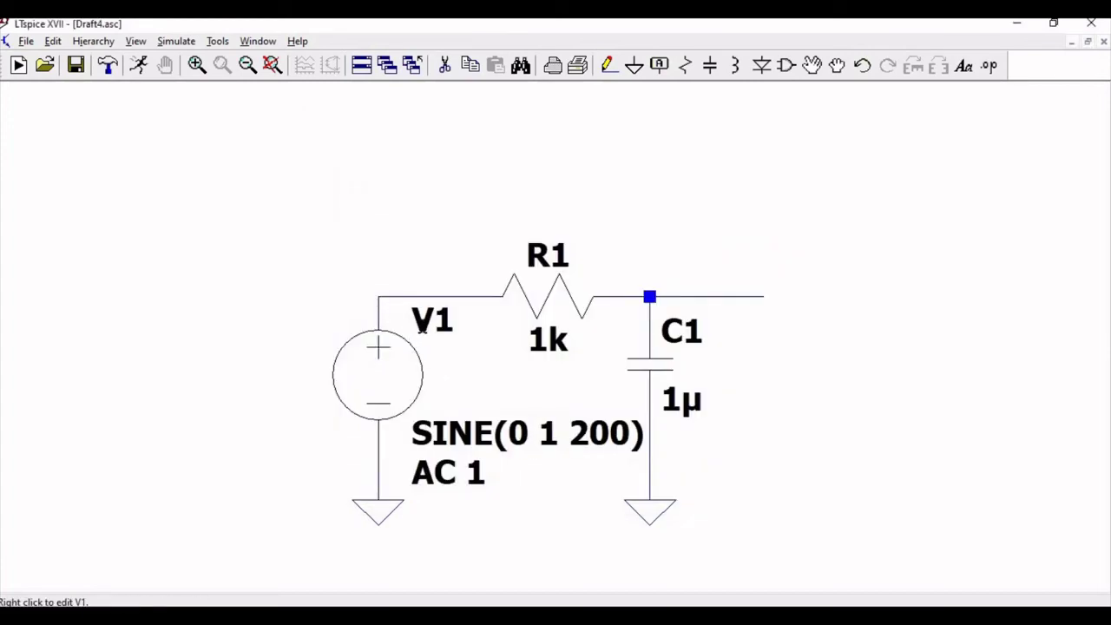
Step: Rename source V1 to Vin and place a Vin net label on the input wire
right_click(434, 319)
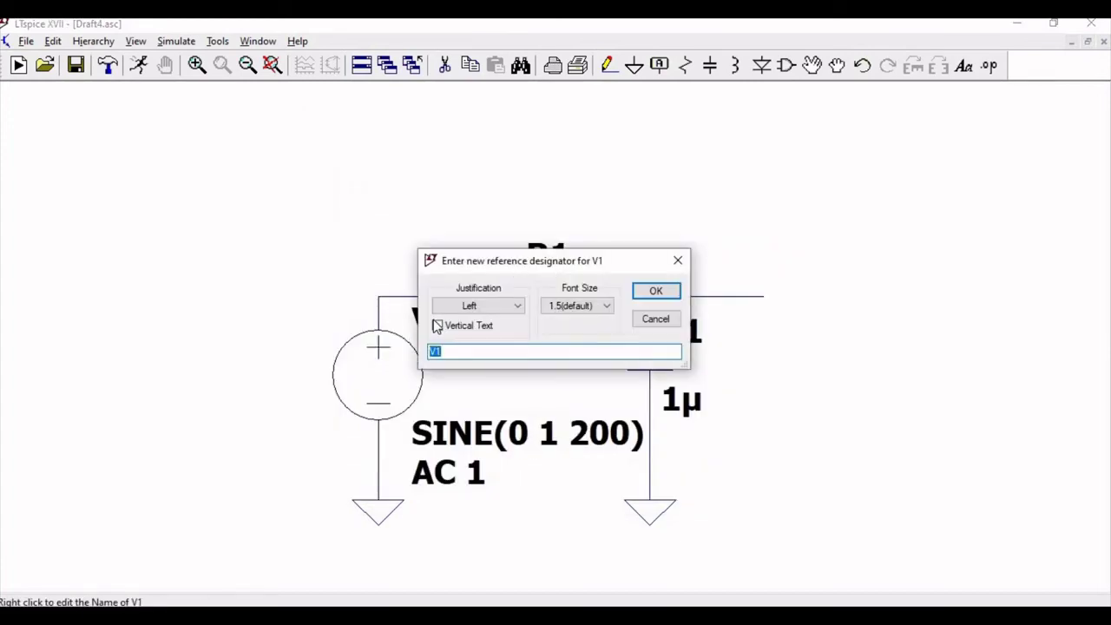
left_click(655, 292)
left_click(659, 66)
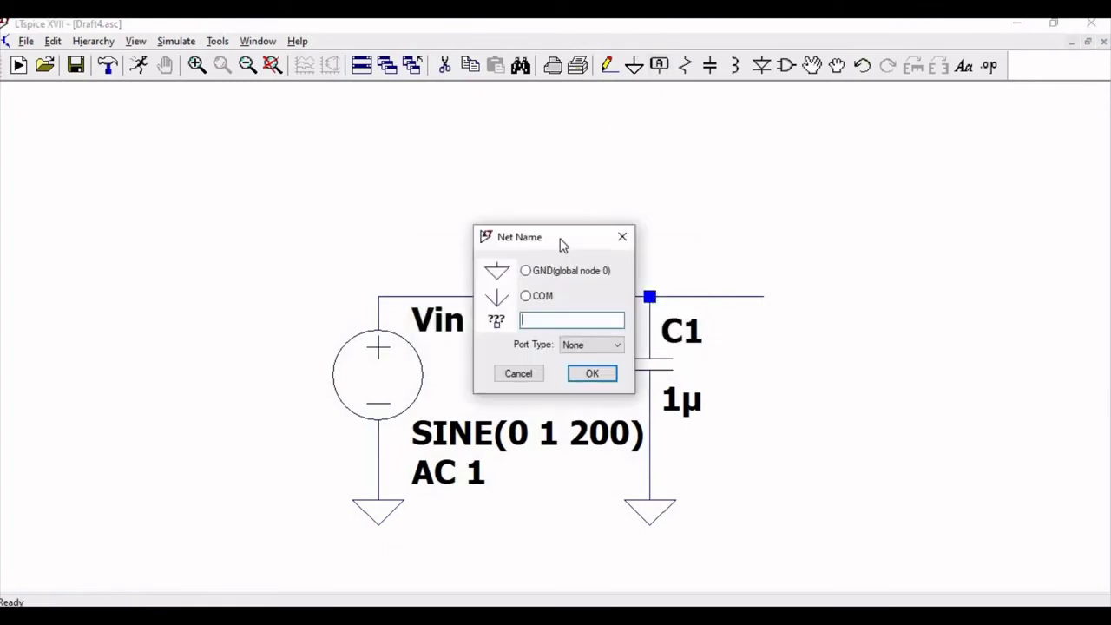
type("Vin")
left_click(593, 373)
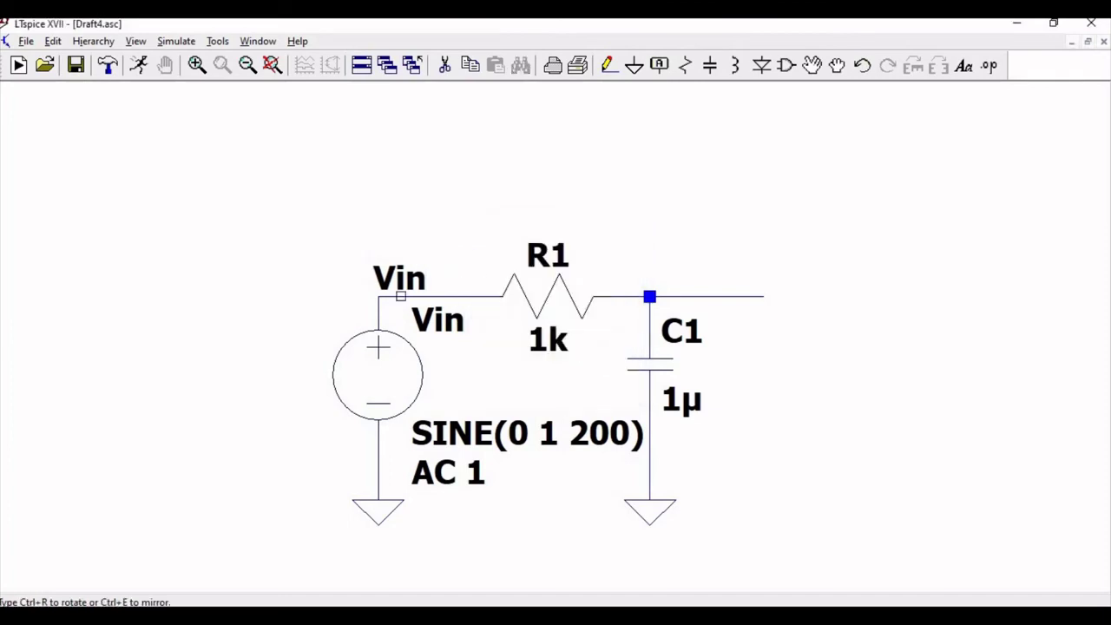